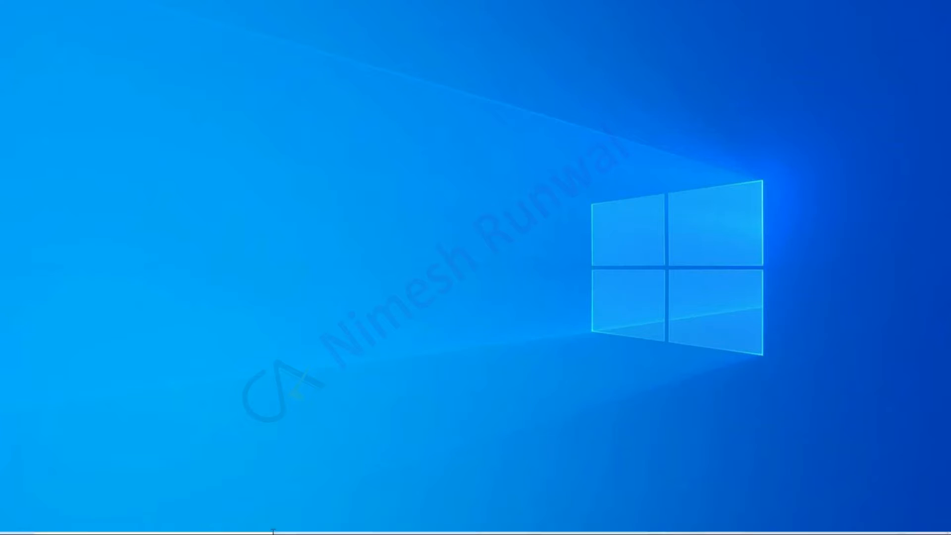
# Restore the browser window showing the logged-in GST Portal welcome page
pyautogui.moveTo(320, 533)
pyautogui.click(359, 522)
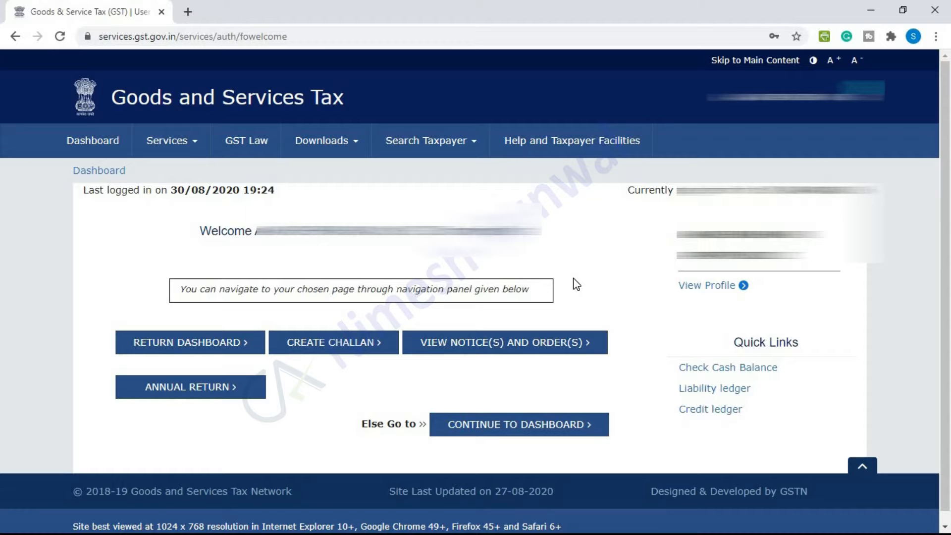
# Search the returns dashboard for 2019-20 Jan-Mar and view the GSTR-4A details
pyautogui.click(252, 343)
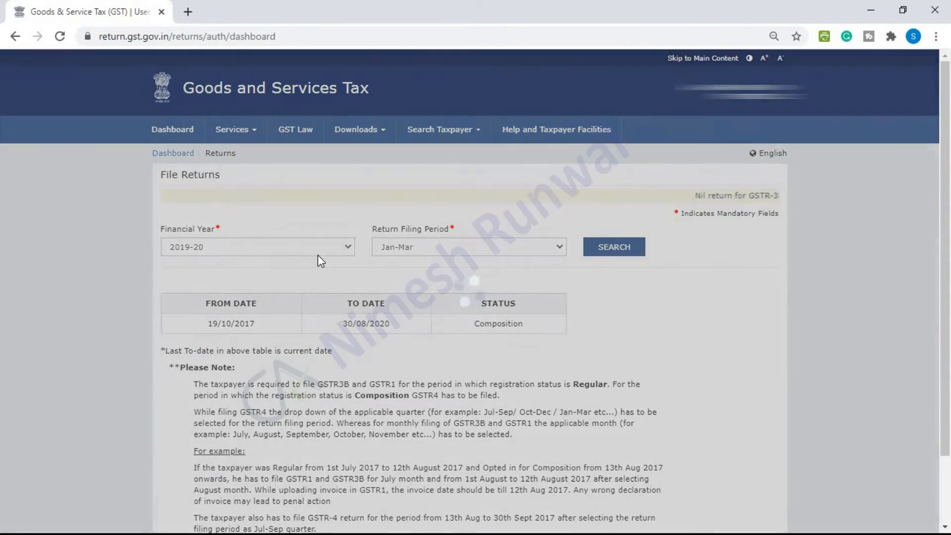
pyautogui.click(622, 252)
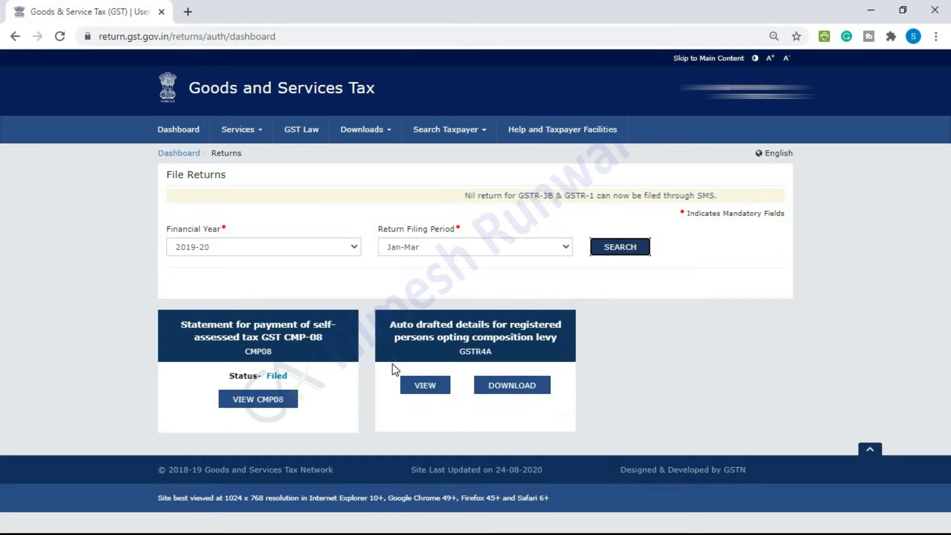
pyautogui.click(437, 391)
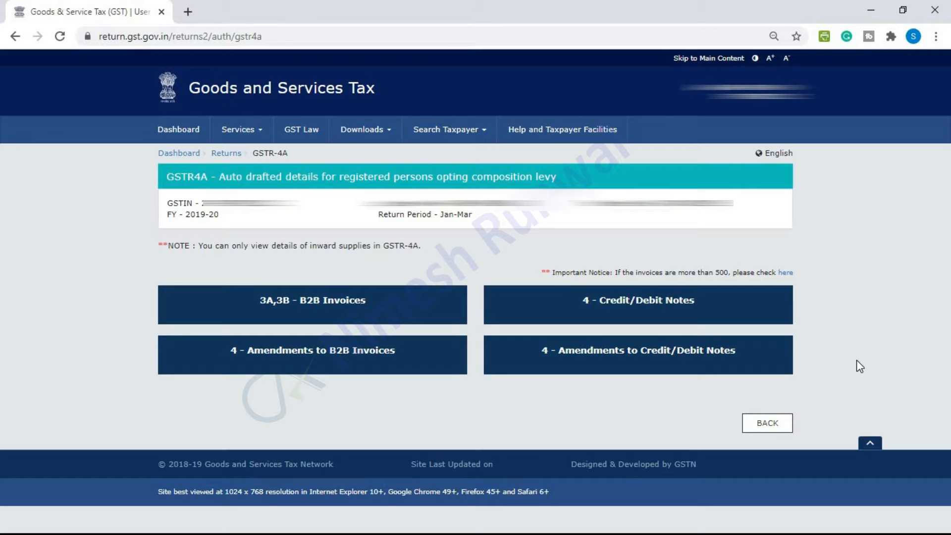
# Go back to the File Returns page and bring up the Services > Returns links
pyautogui.click(766, 424)
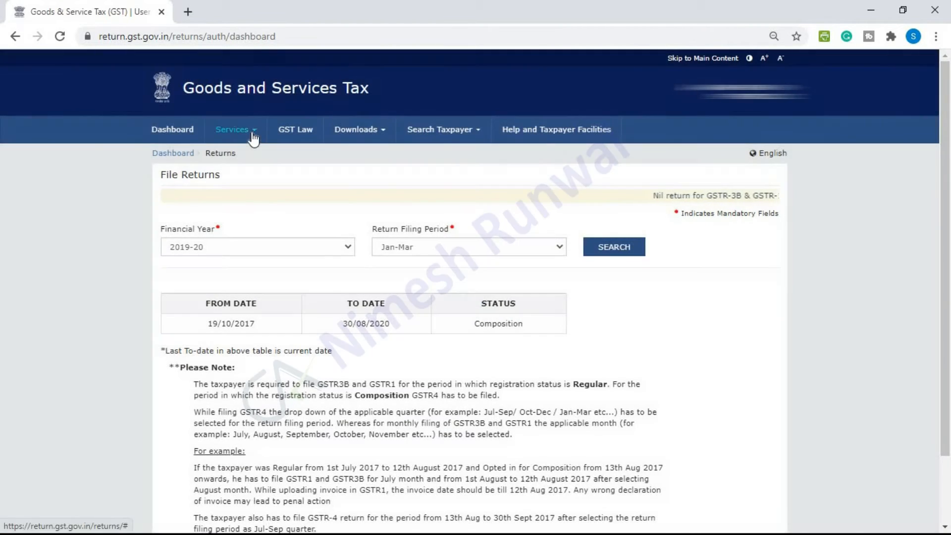
pyautogui.click(253, 130)
pyautogui.moveTo(280, 153)
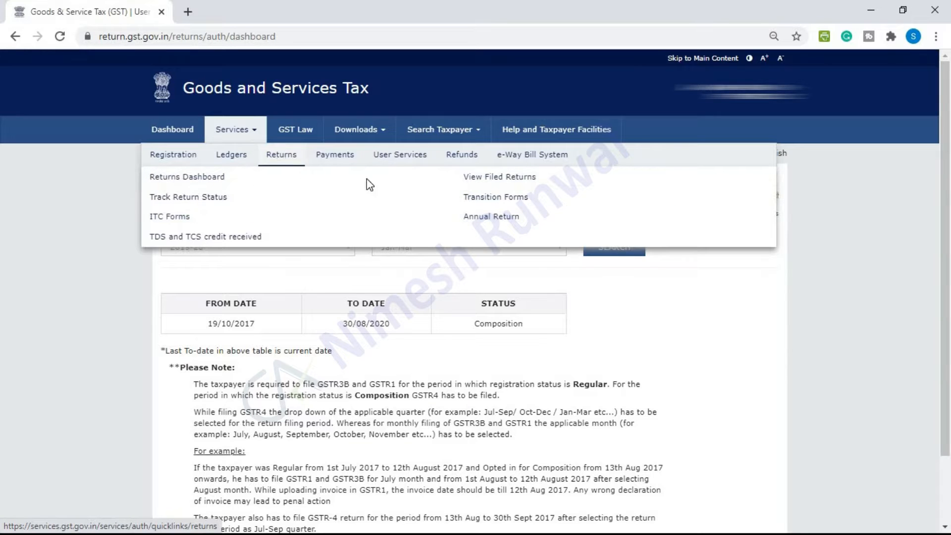
# Search Annual Returns for 2019-20 and scroll to the GSTR-4 return due 31/08/2020
pyautogui.click(474, 215)
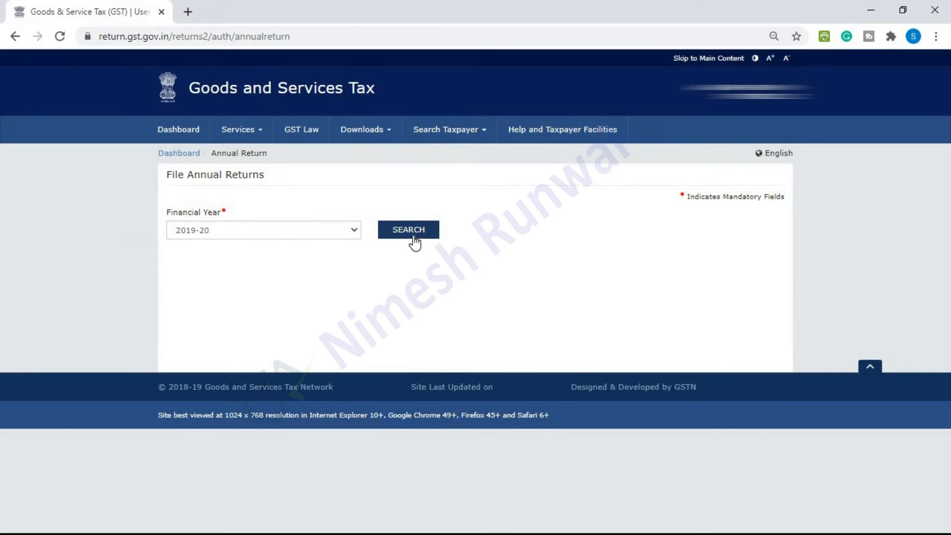
pyautogui.click(414, 242)
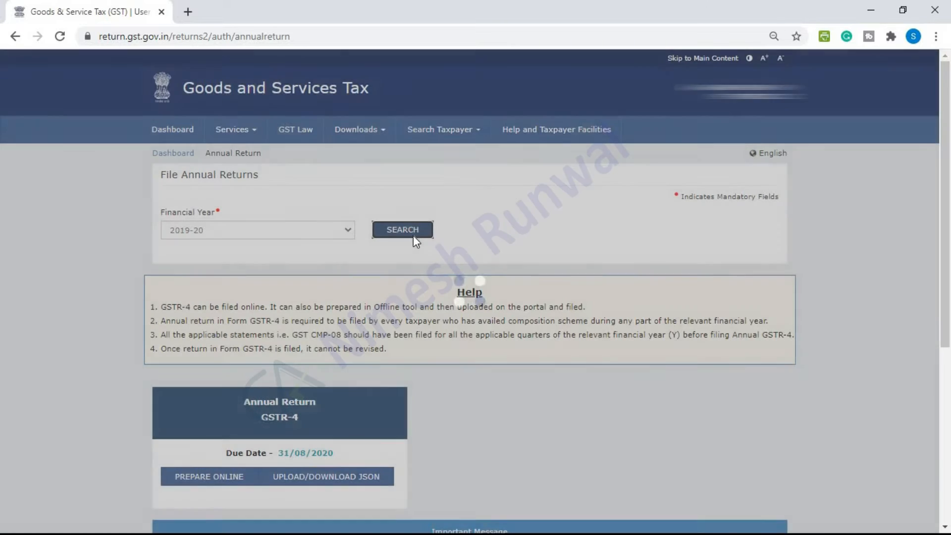
pyautogui.scroll(-2, 946, 243)
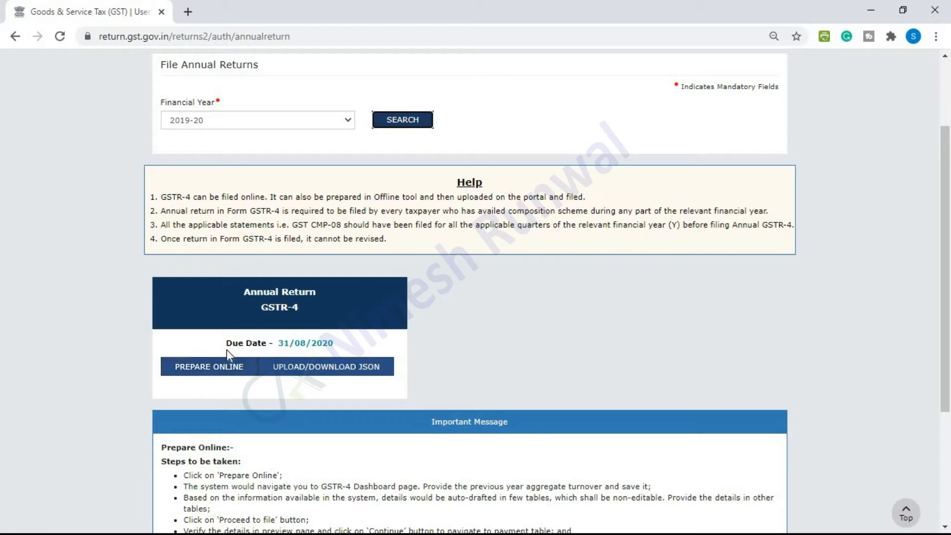
# Prepare GSTR-4 online and save the previous-year aggregate turnover of 15,24,333.00
pyautogui.click(210, 367)
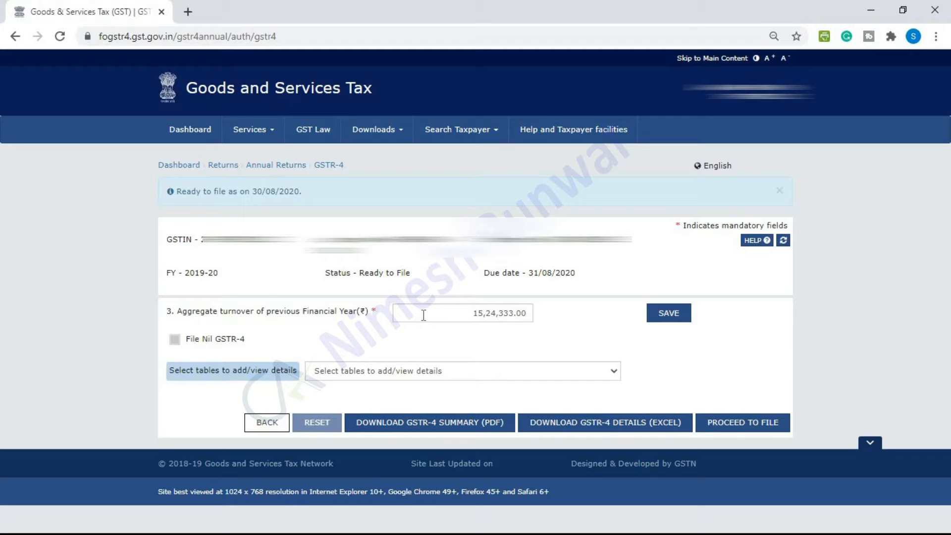
pyautogui.click(667, 318)
pyautogui.click(614, 372)
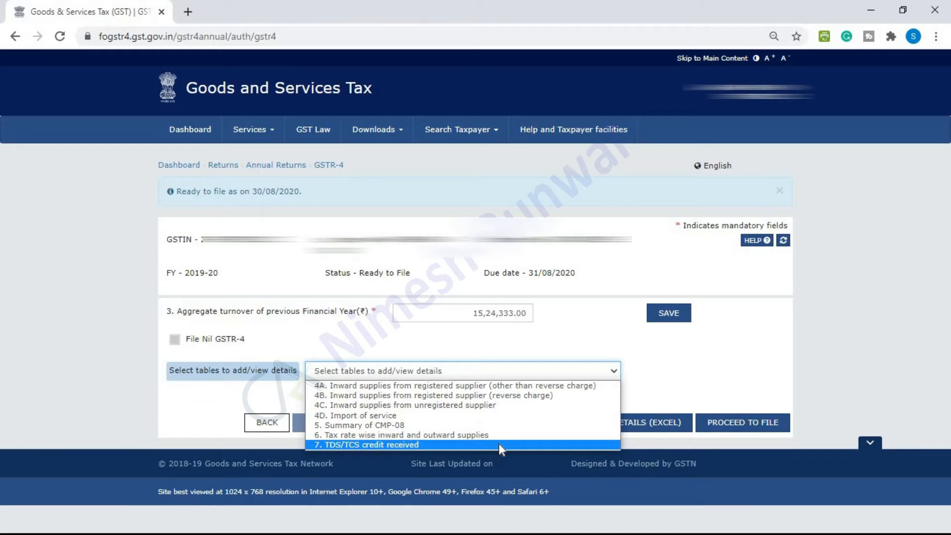
# Open Table 4A and scroll through its processed registered-supplier records
pyautogui.click(510, 385)
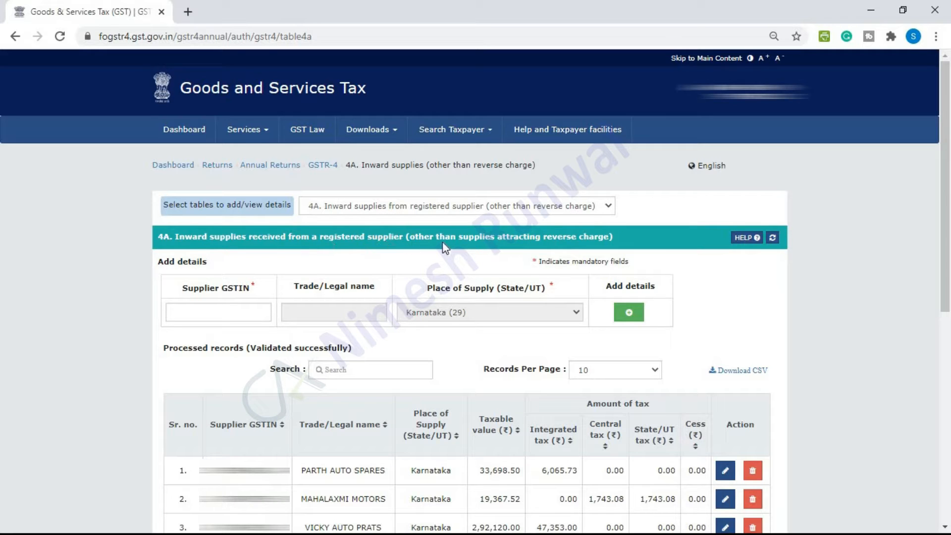
pyautogui.moveTo(950, 215); pyautogui.dragTo(950, 370)
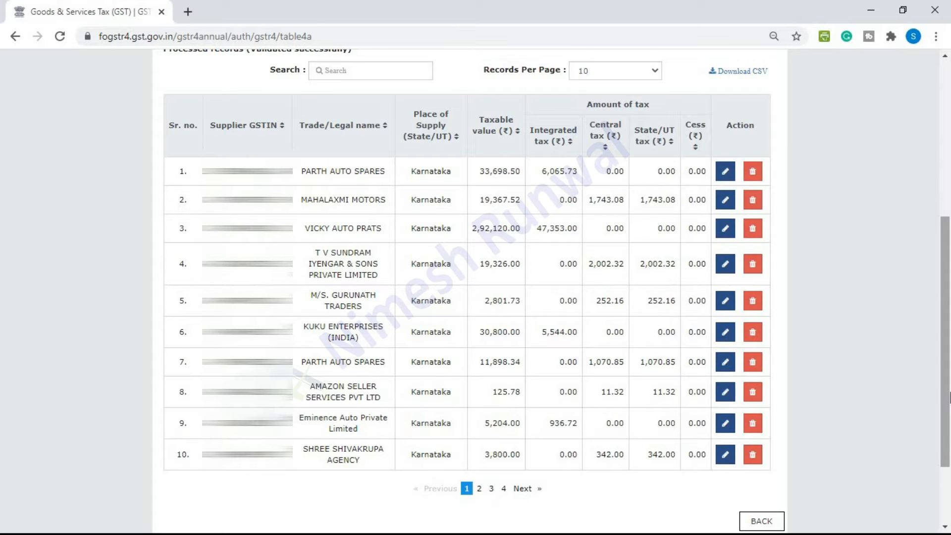
pyautogui.moveTo(948, 396); pyautogui.dragTo(949, 281)
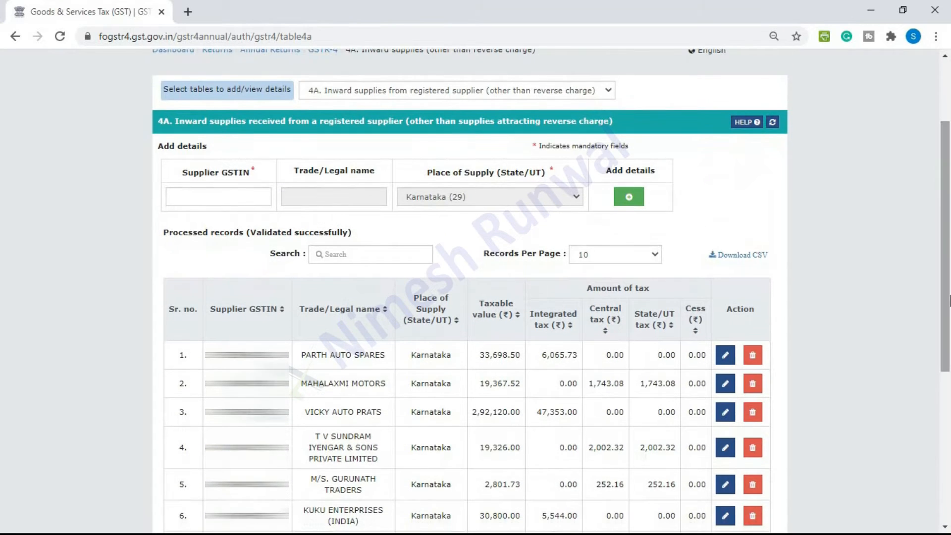
# Copy PARTH AUTO SPARES' GSTIN into the new Supplier GSTIN field and add item details
pyautogui.click(240, 198)
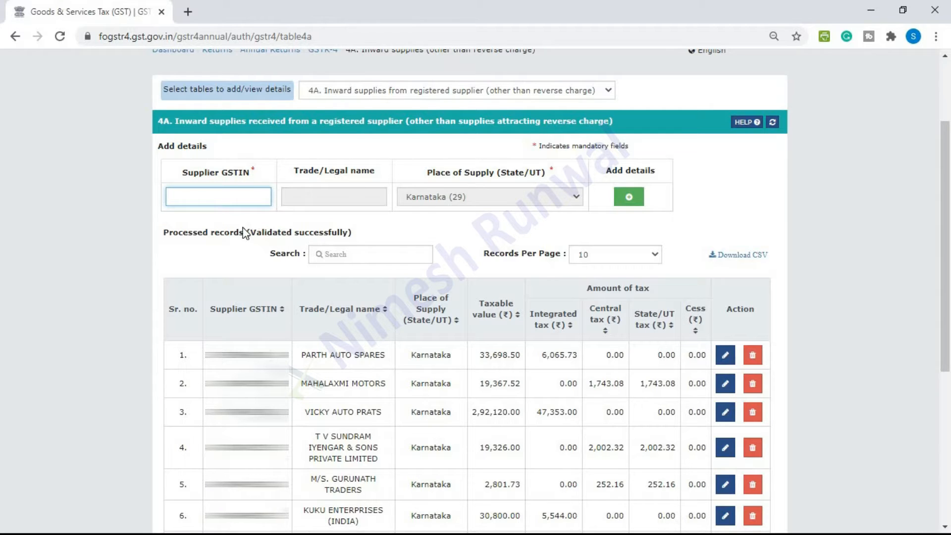
pyautogui.doubleClick(247, 355)
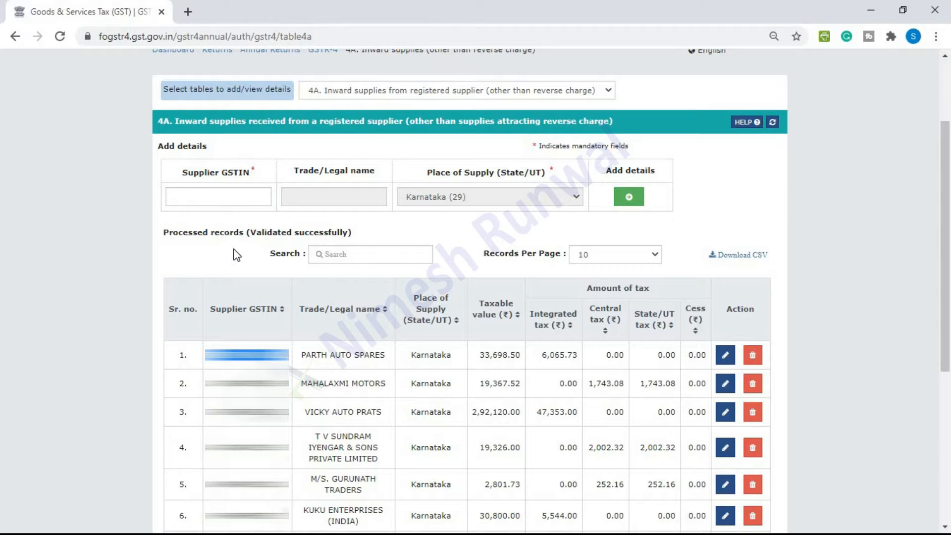
pyautogui.click(232, 198)
pyautogui.hotkey('ctrl', 'v')
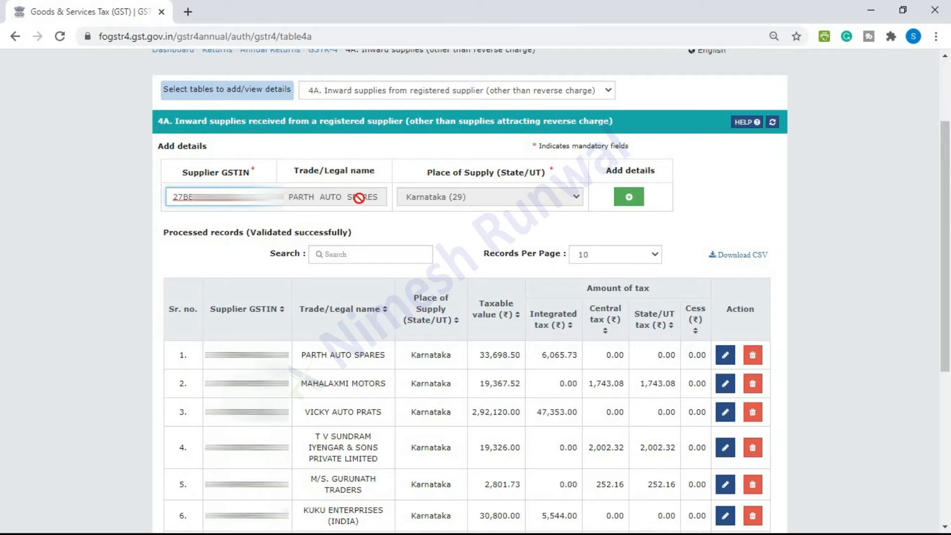
pyautogui.click(630, 199)
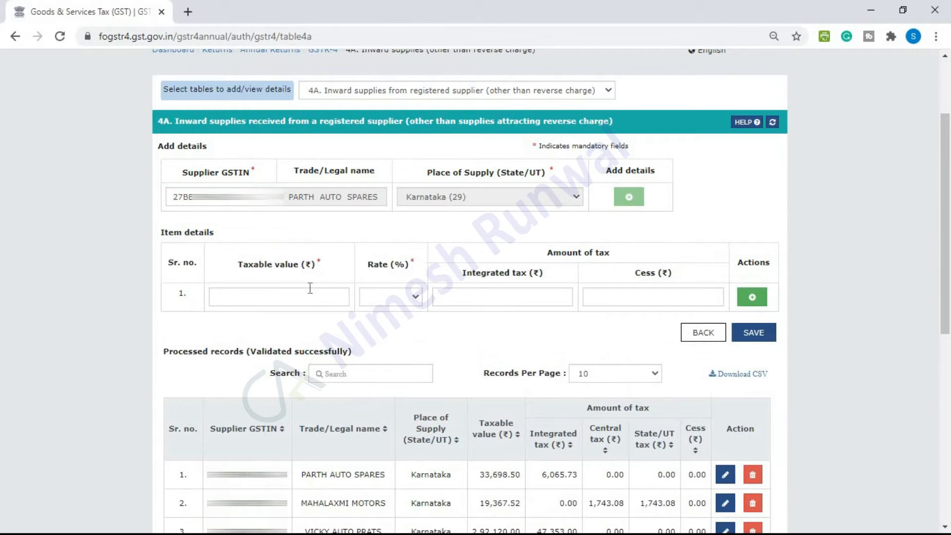
# Enter a 5,00,000.00 taxable item at 5% rate and add a second item row
pyautogui.click(308, 297)
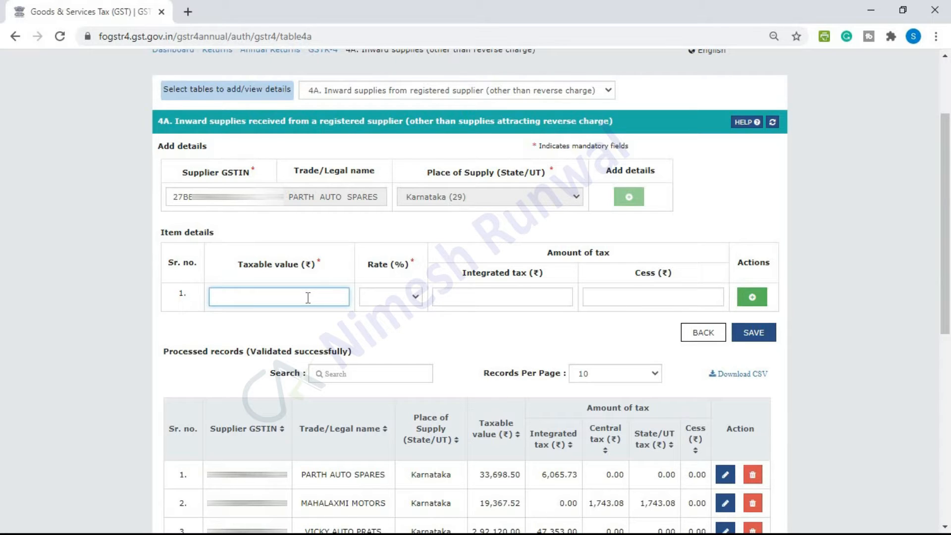
pyautogui.write('500000')
pyautogui.press('Tab')
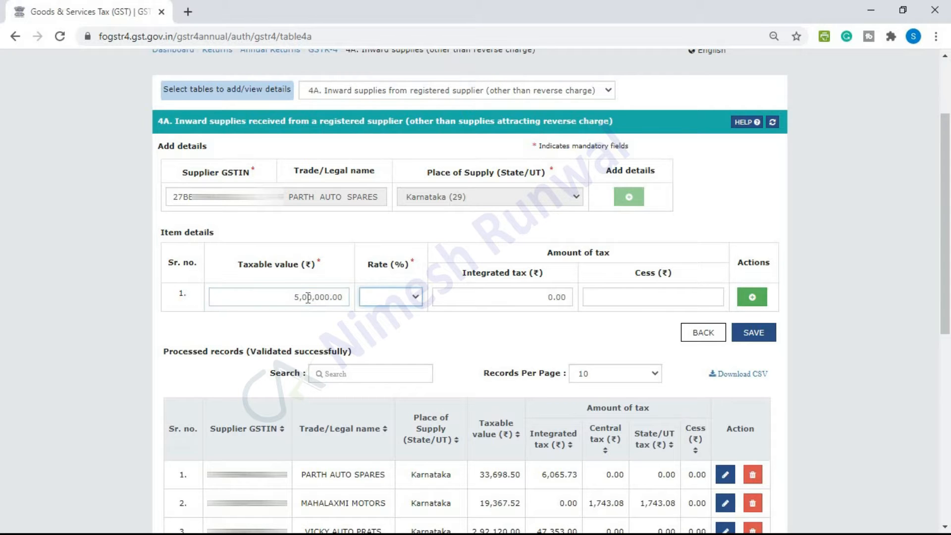
pyautogui.click(419, 297)
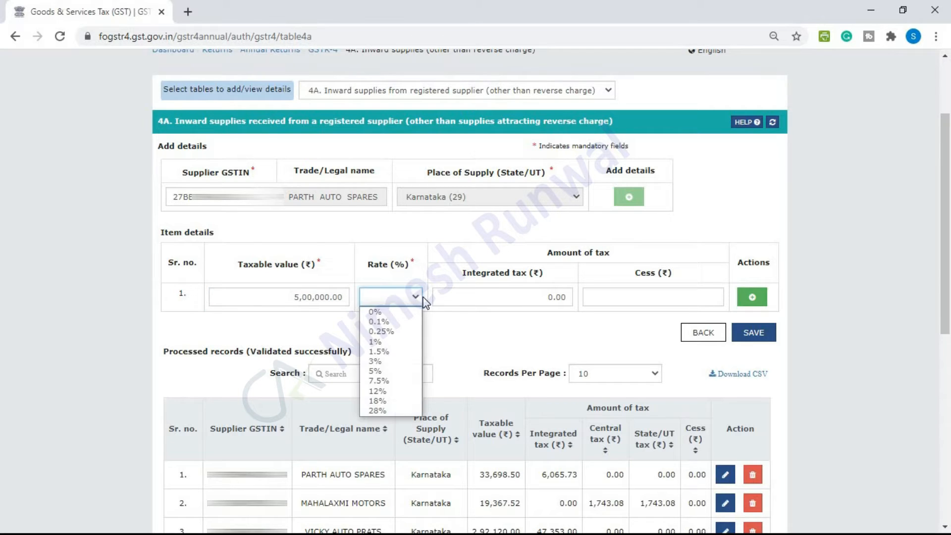
pyautogui.click(391, 371)
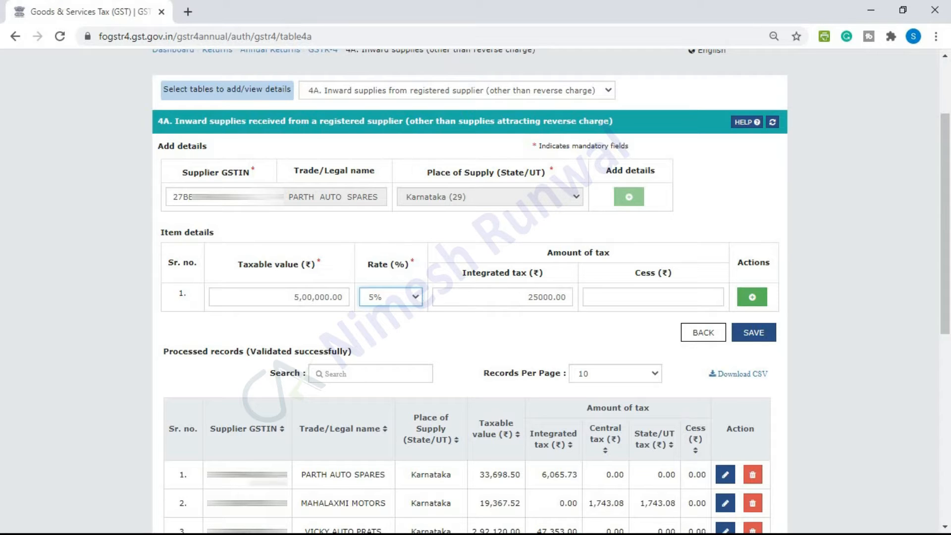
pyautogui.click(752, 296)
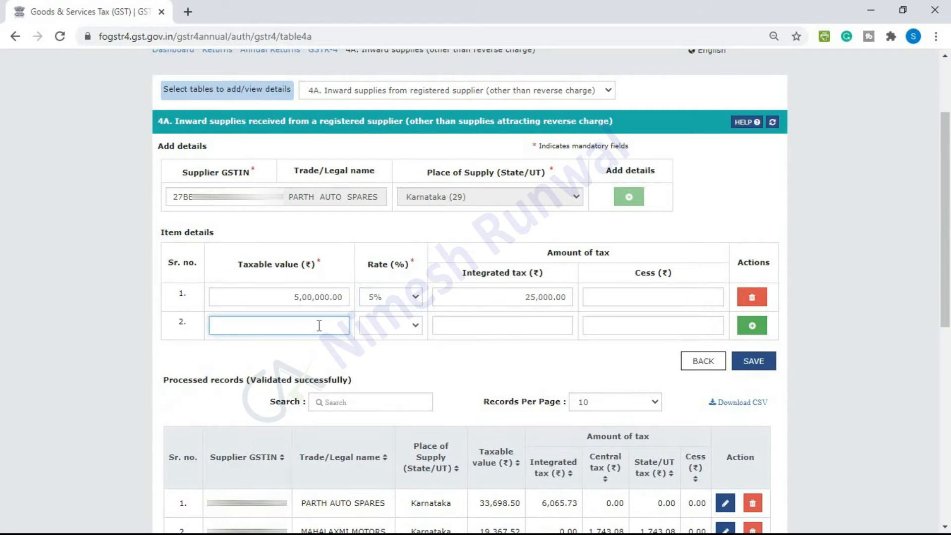
# Enter a second item of 4,00,000.00 at 18%, then delete the 5% item
pyautogui.write('400000')
pyautogui.press('Tab')
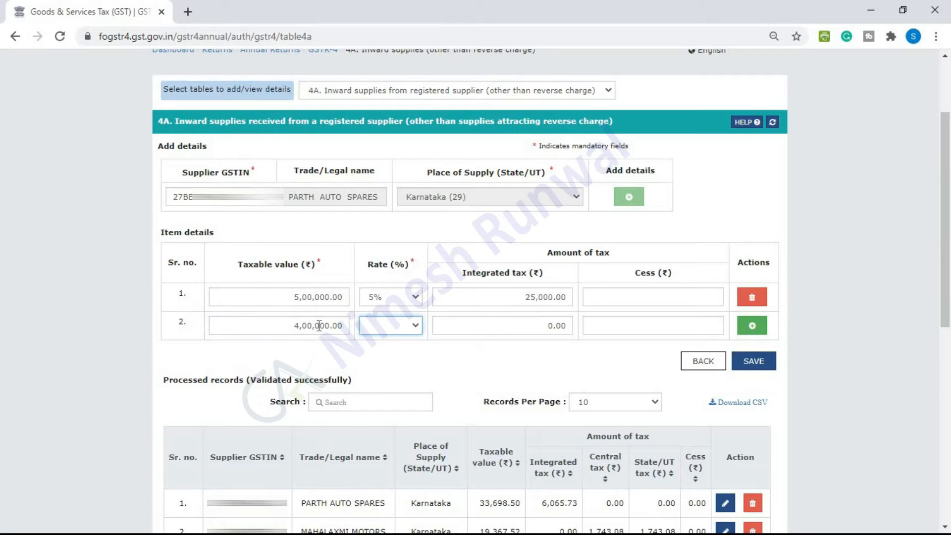
pyautogui.click(416, 326)
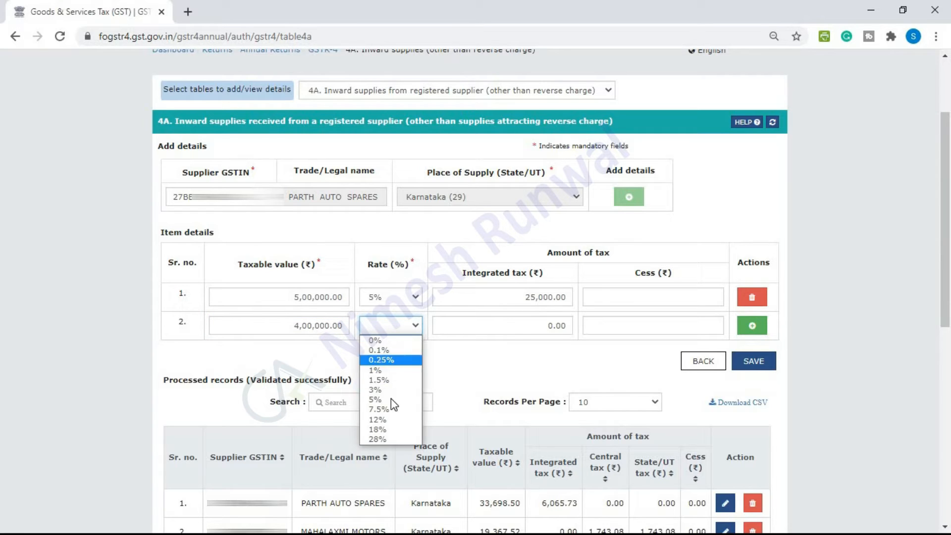
pyautogui.click(389, 428)
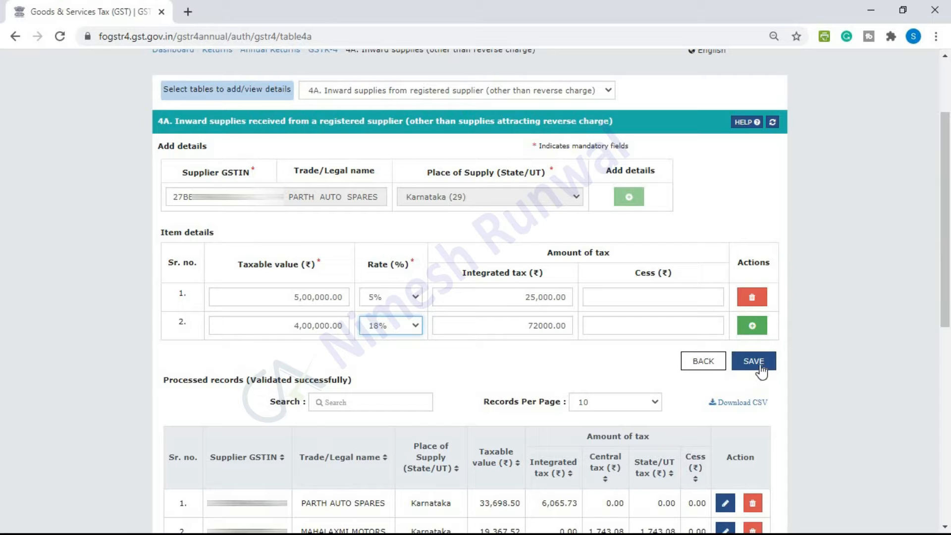
pyautogui.click(752, 303)
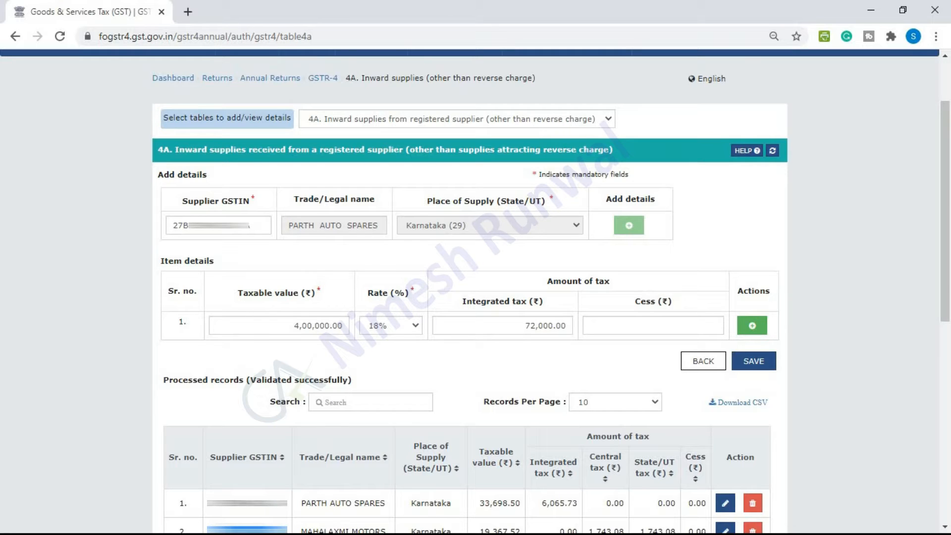
# Replace the supplier GSTIN with MAHALAXMI MOTORS' GSTIN and check the tax amount fields
pyautogui.moveTo(252, 227); pyautogui.dragTo(123, 227)
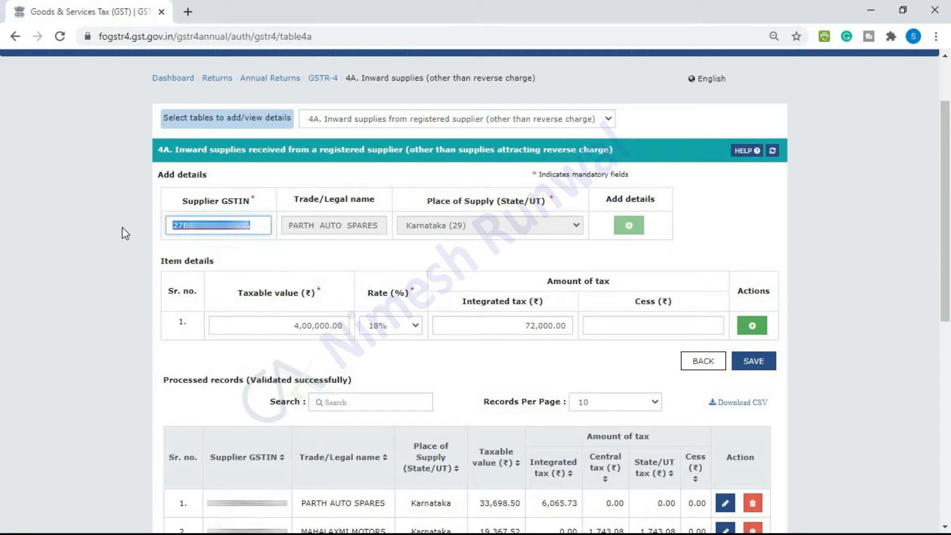
pyautogui.hotkey('ctrl', 'v')
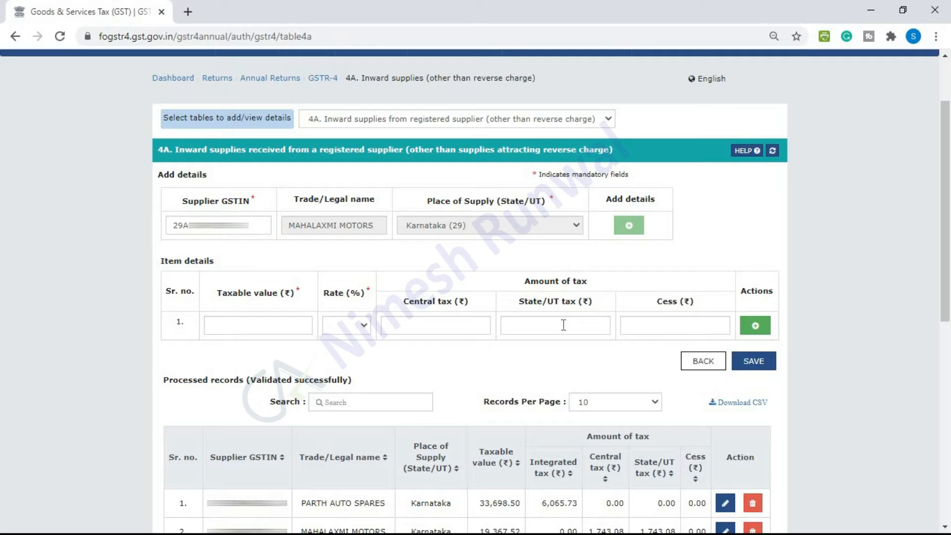
pyautogui.click(564, 325)
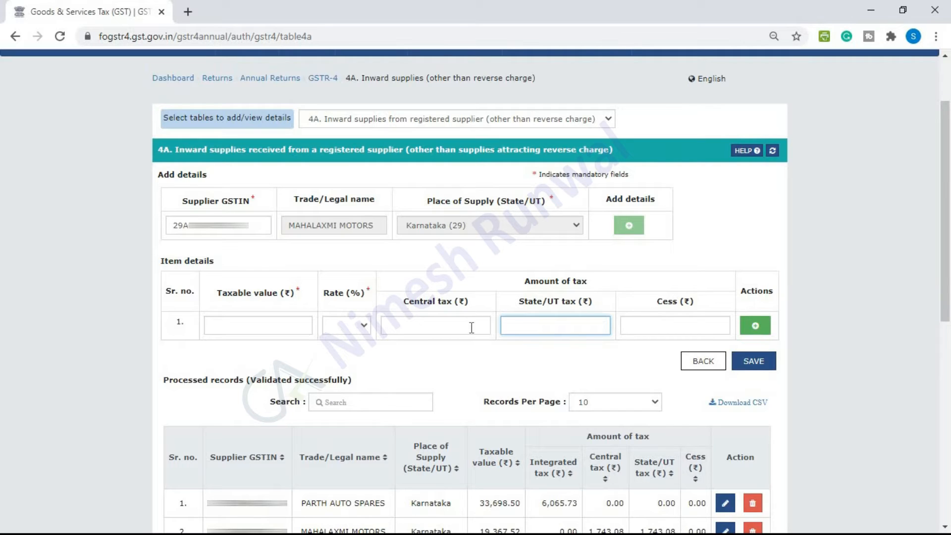
pyautogui.click(472, 328)
pyautogui.click(525, 323)
# Set the item to 1,00,000.00 at 5%, then leave the form without saving
pyautogui.click(290, 329)
pyautogui.click(364, 327)
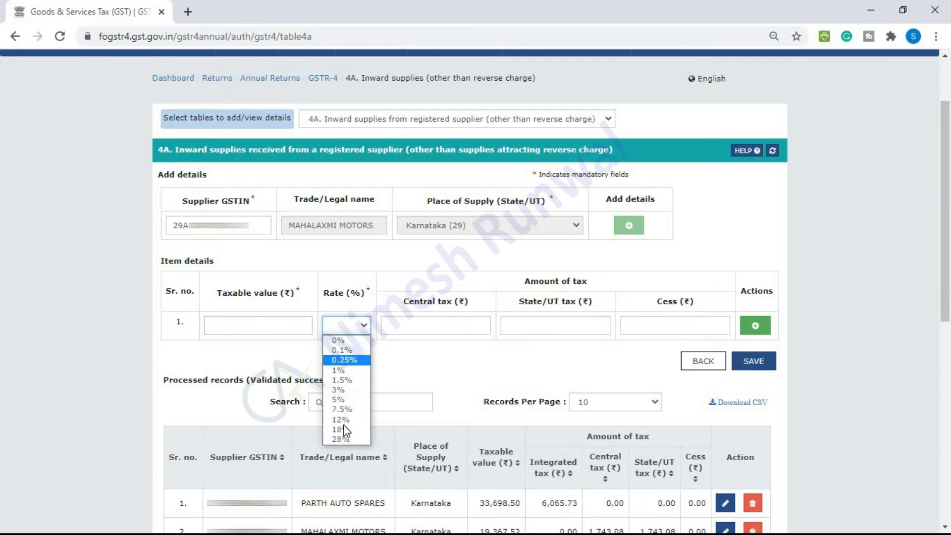
pyautogui.click(341, 399)
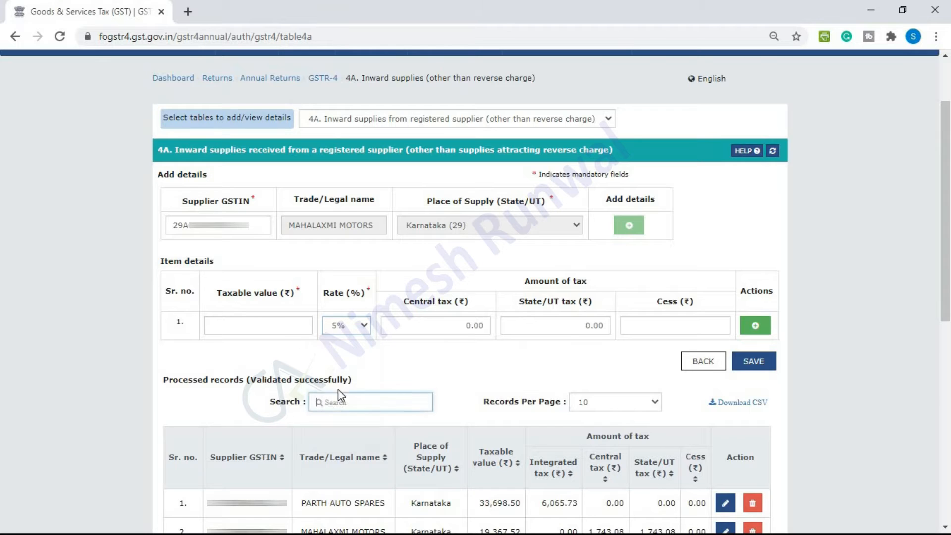
pyautogui.click(297, 332)
pyautogui.write('100000')
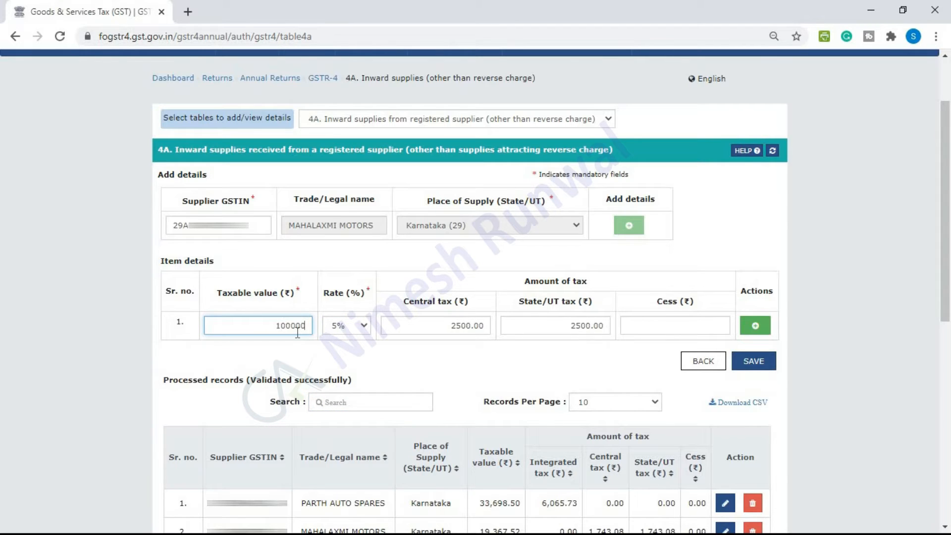
pyautogui.press('Tab')
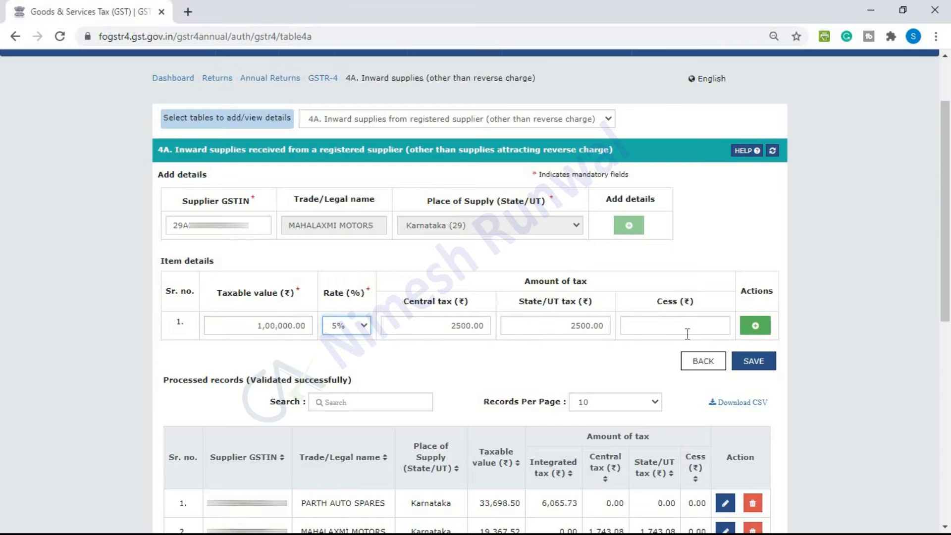
pyautogui.click(704, 361)
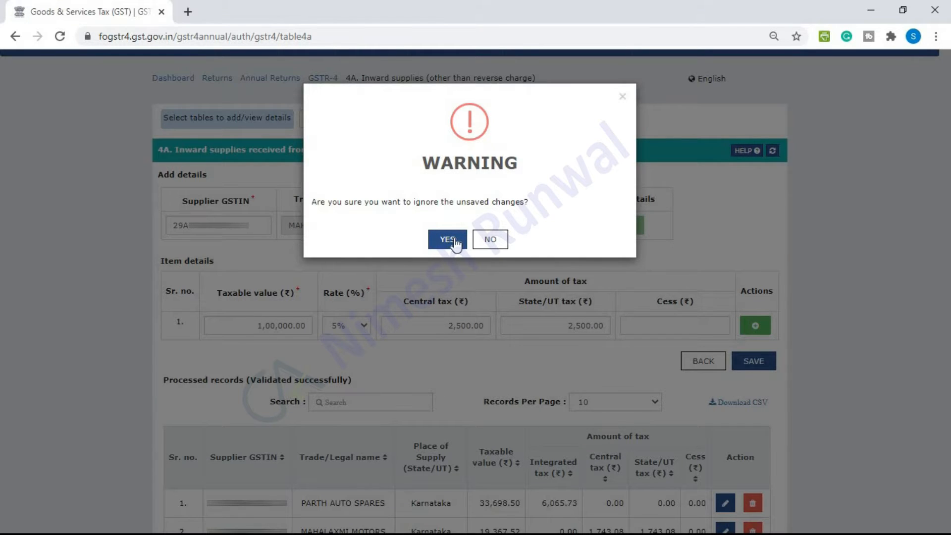
# Discard the unsaved 4A entry and load table 4B's processed reverse-charge records
pyautogui.click(454, 241)
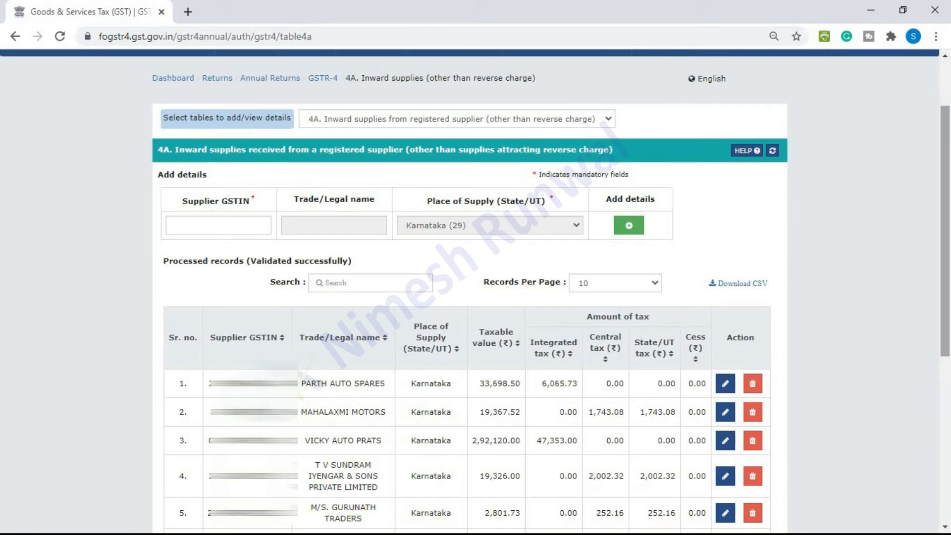
pyautogui.click(602, 115)
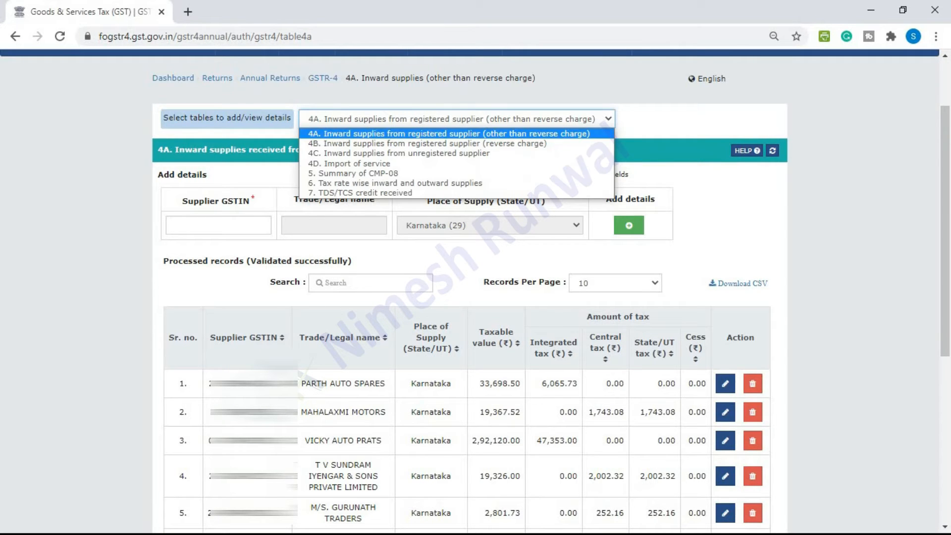
pyautogui.click(492, 145)
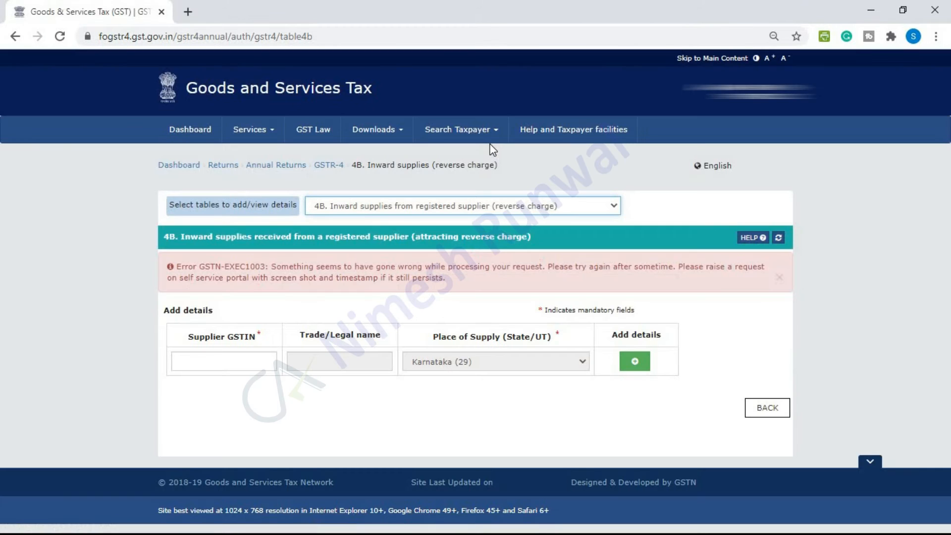
pyautogui.click(780, 277)
pyautogui.click(779, 238)
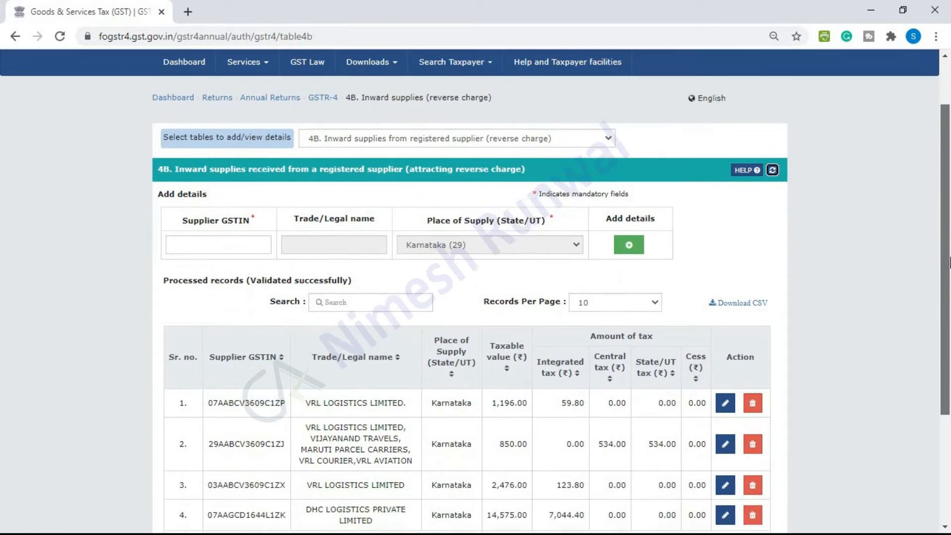
pyautogui.moveTo(949, 204); pyautogui.dragTo(950, 299)
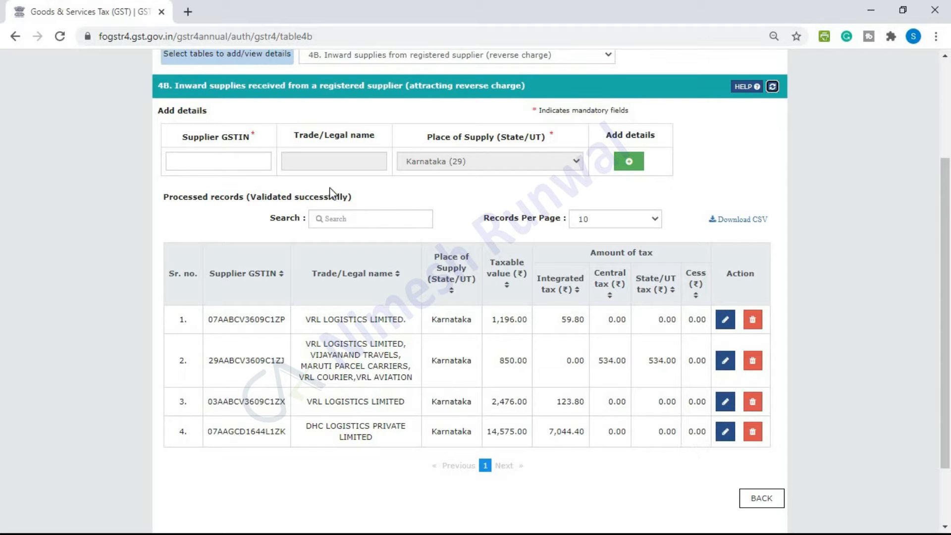
# Open table 4C and enter the unregistered supplier's PAN and name
pyautogui.click(472, 62)
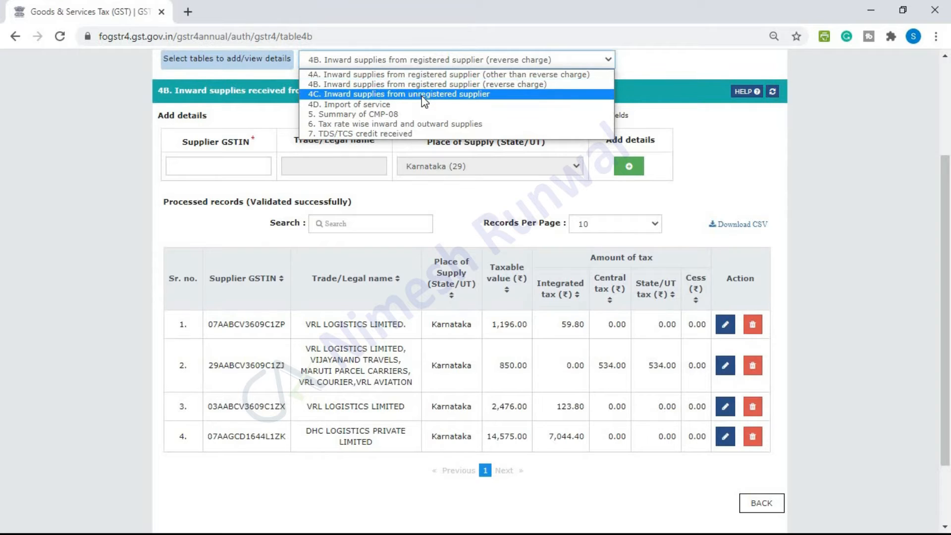
pyautogui.click(424, 95)
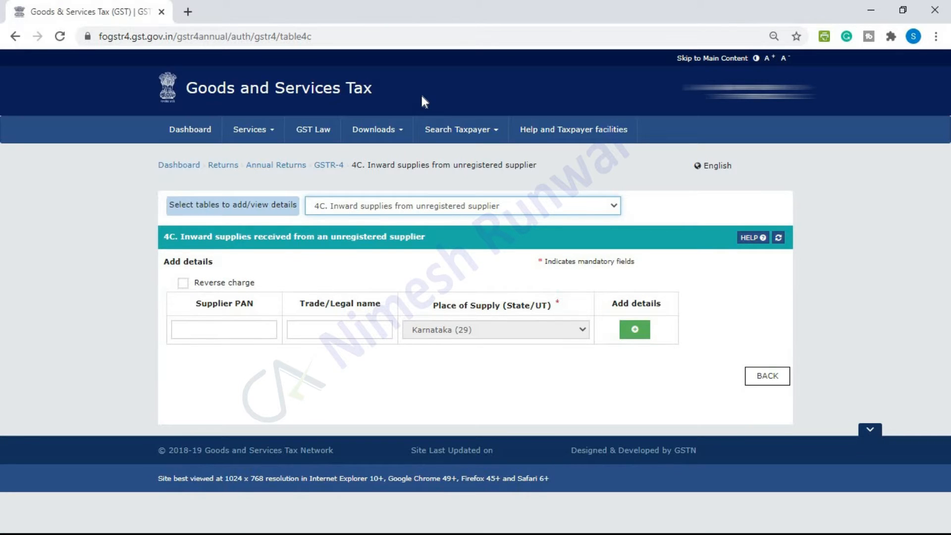
pyautogui.click(244, 334)
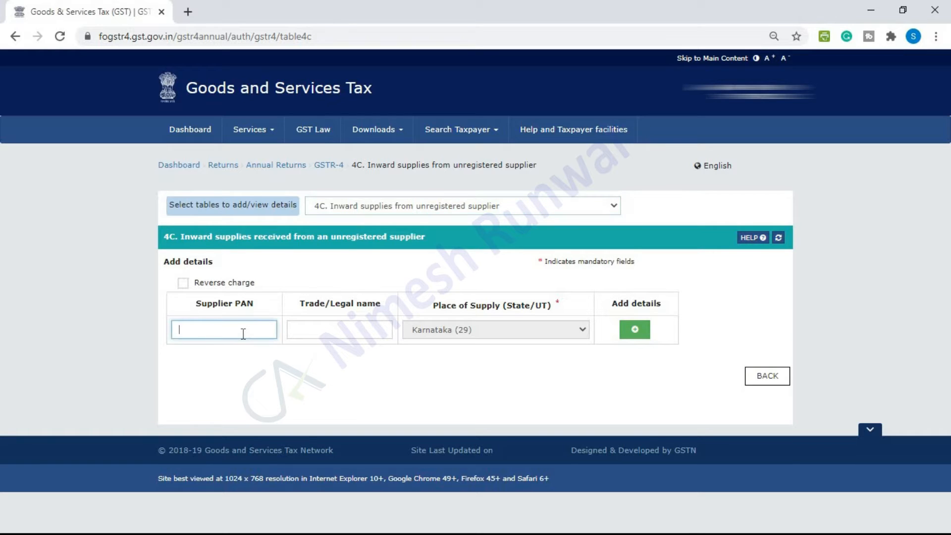
pyautogui.click(315, 332)
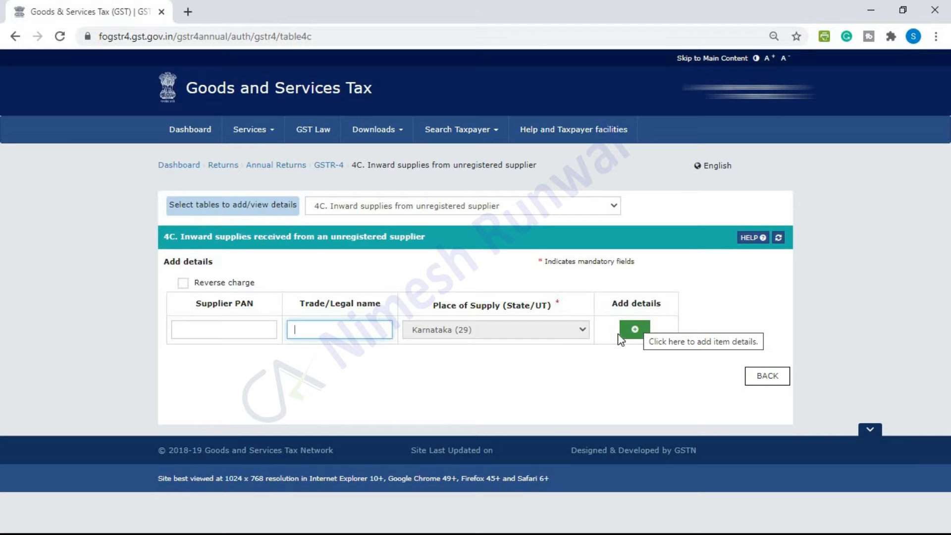
pyautogui.click(240, 332)
pyautogui.write('AI')
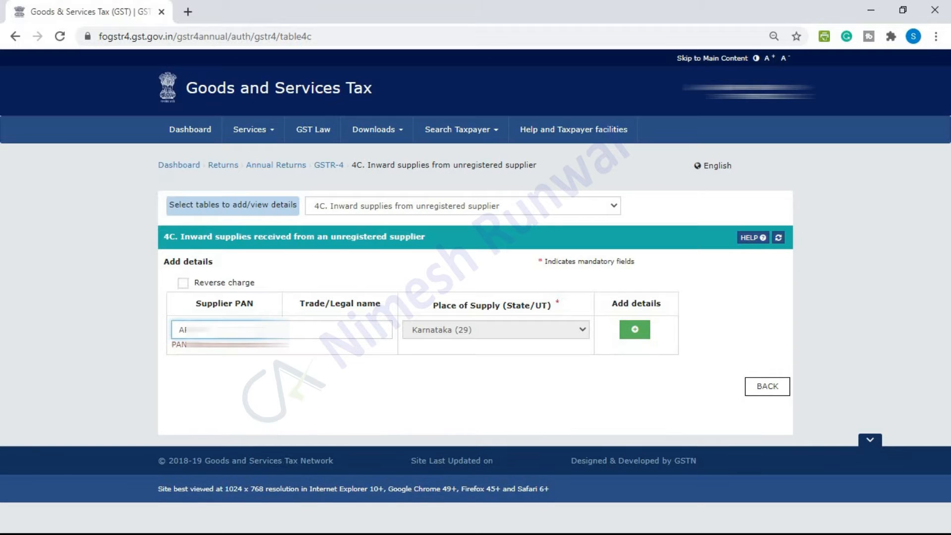
pyautogui.write('****')
pyautogui.press('Tab')
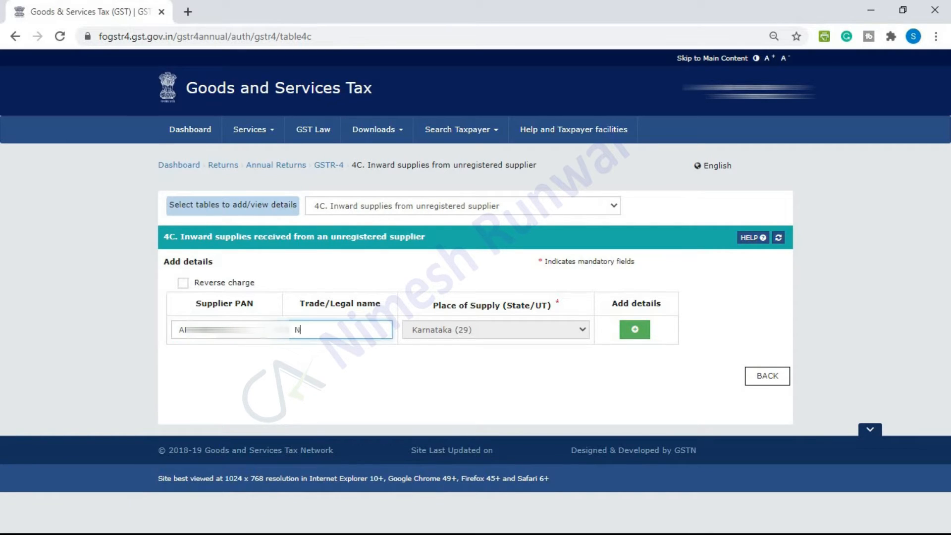
# Add an item with 50,000.00 taxable value and save the supplier record
pyautogui.click(640, 323)
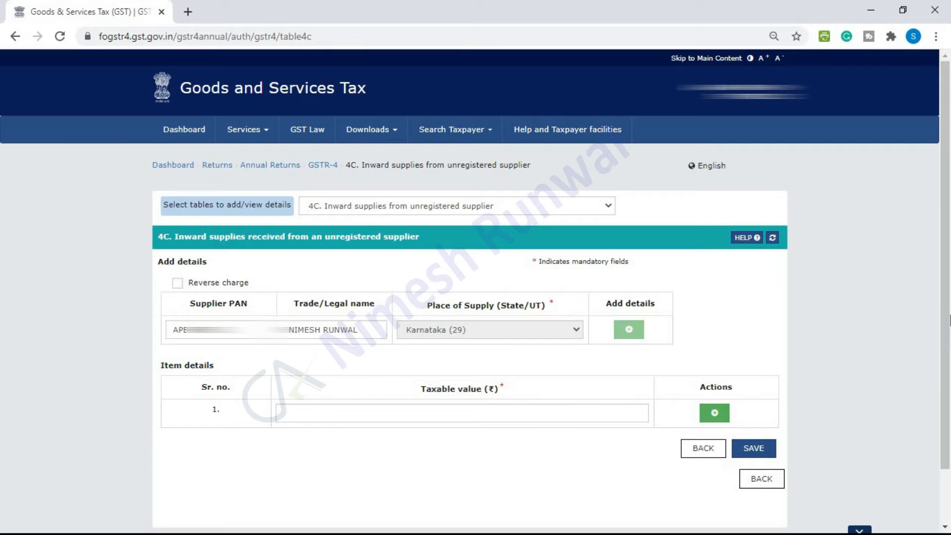
pyautogui.scroll(-1, 545, 365)
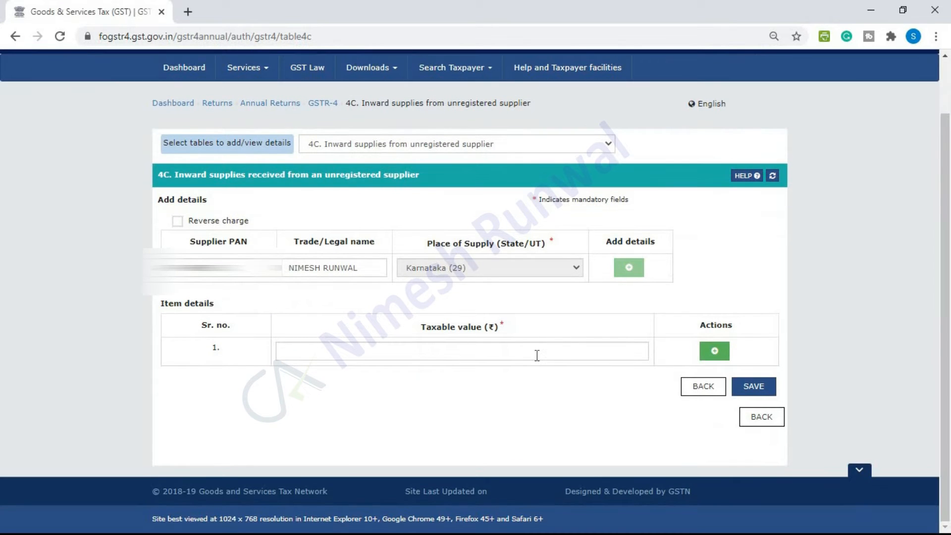
pyautogui.click(537, 355)
pyautogui.write('50000')
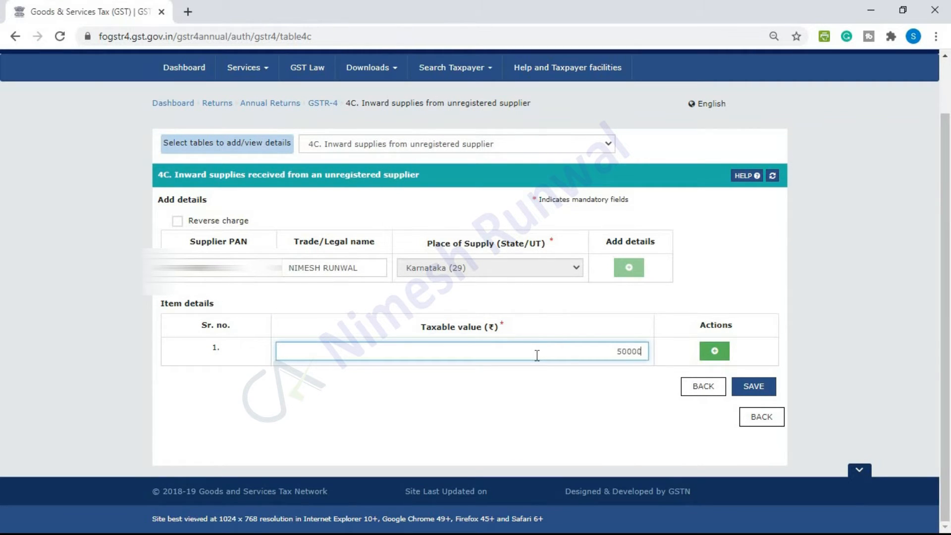
pyautogui.press('Tab')
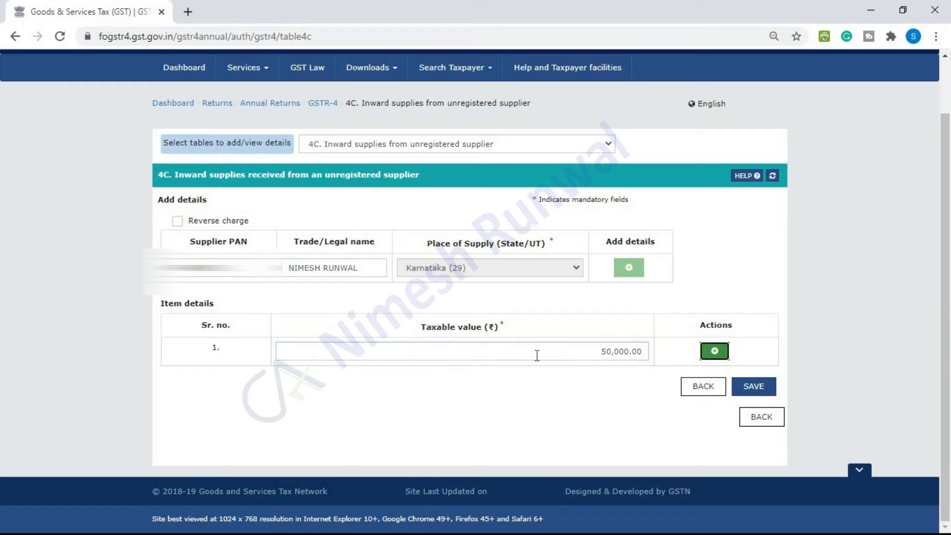
pyautogui.click(753, 387)
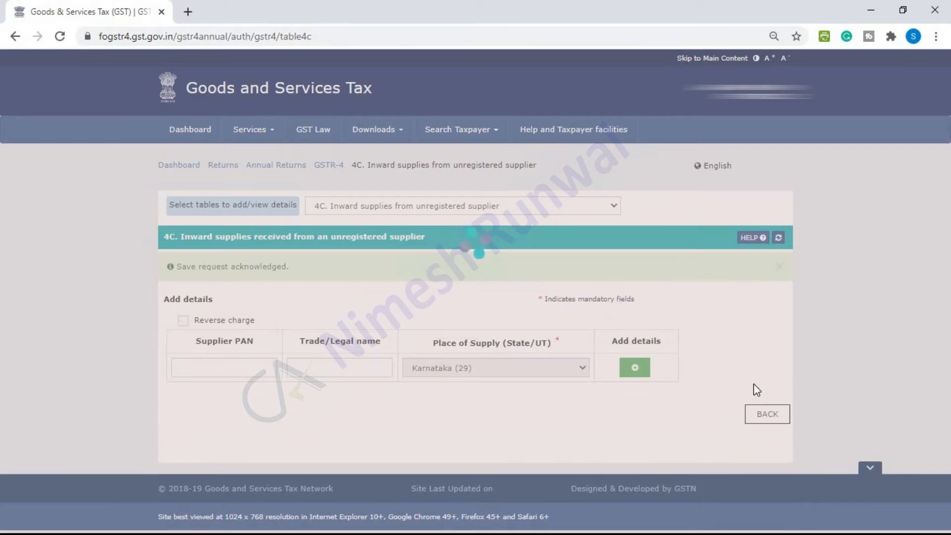
# Delete the saved 50,000.00 record and refresh table 4C
pyautogui.scroll(-3, 134, 342)
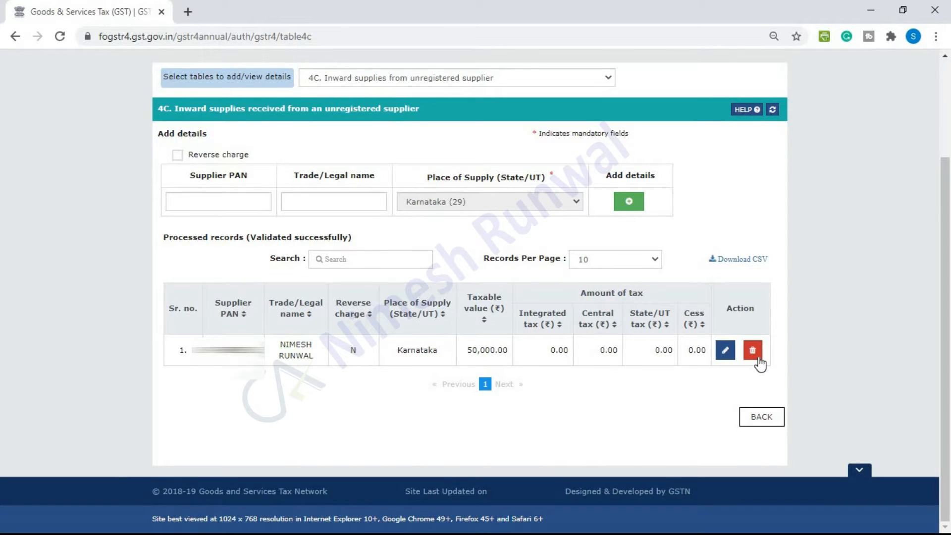
pyautogui.click(758, 357)
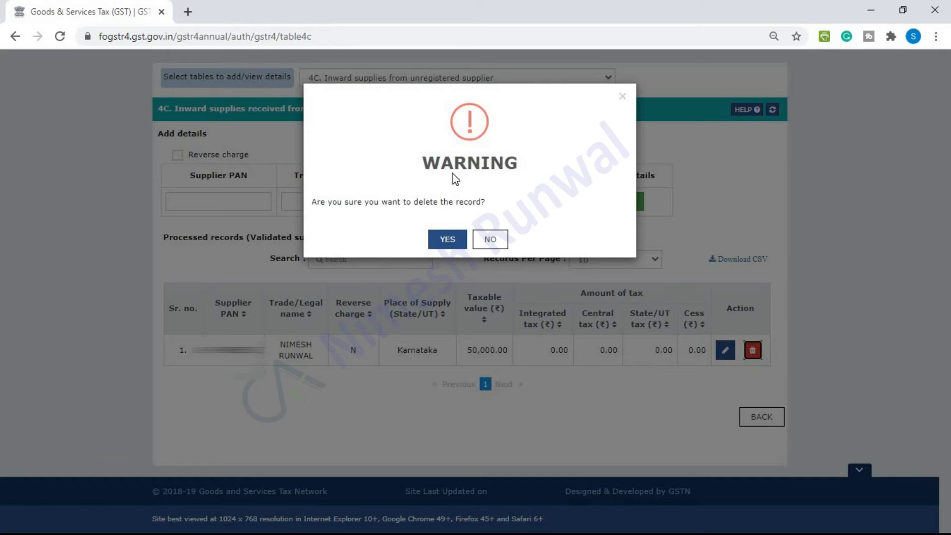
pyautogui.click(447, 239)
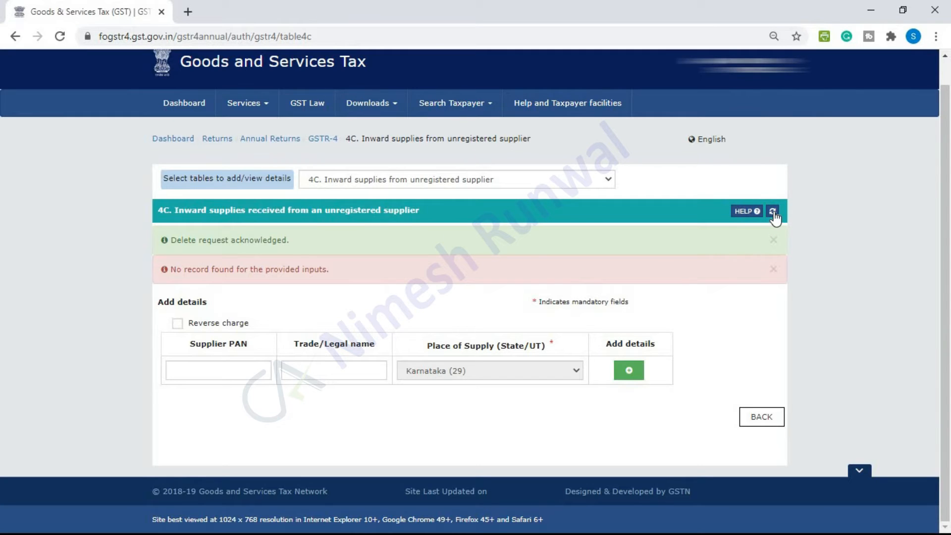
pyautogui.click(774, 214)
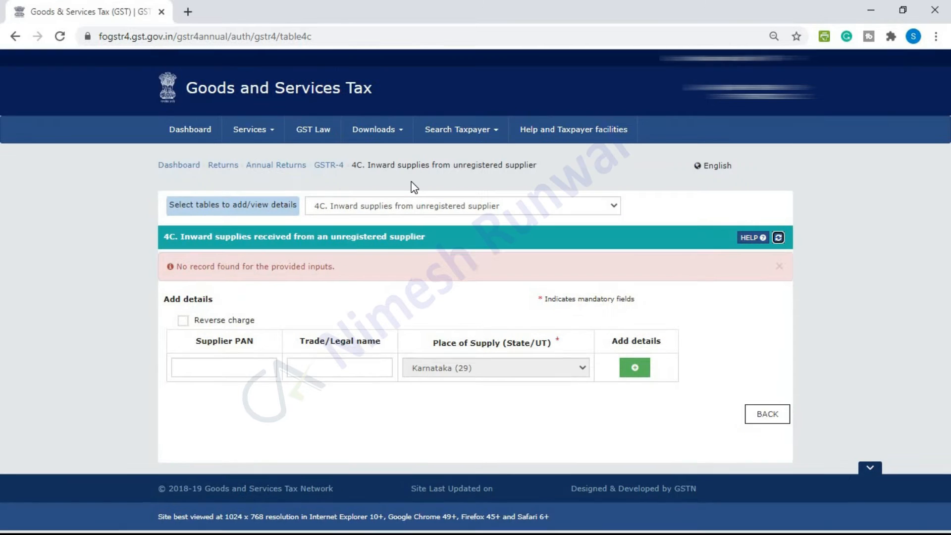
# In table 4D Import of services, save a new entry with taxable value 50,000 at 12%
pyautogui.click(413, 203)
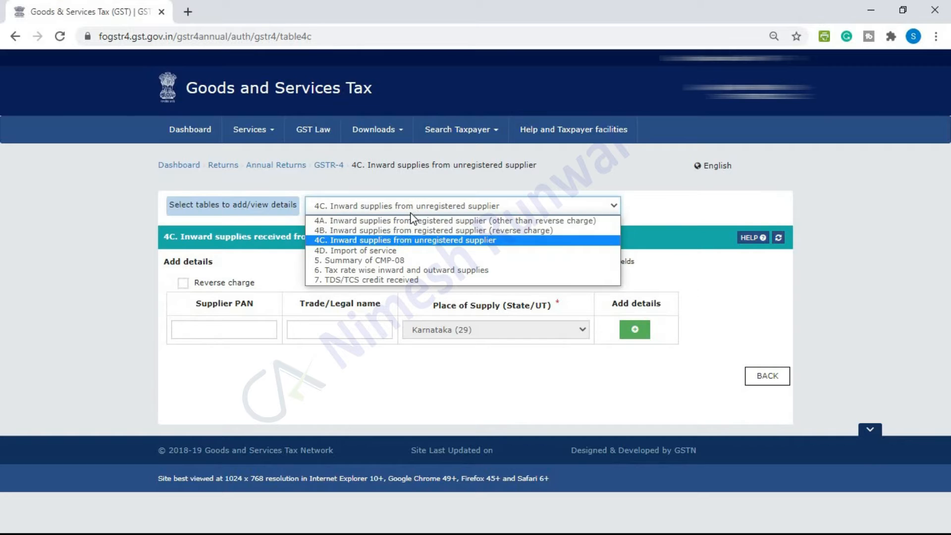
pyautogui.click(397, 251)
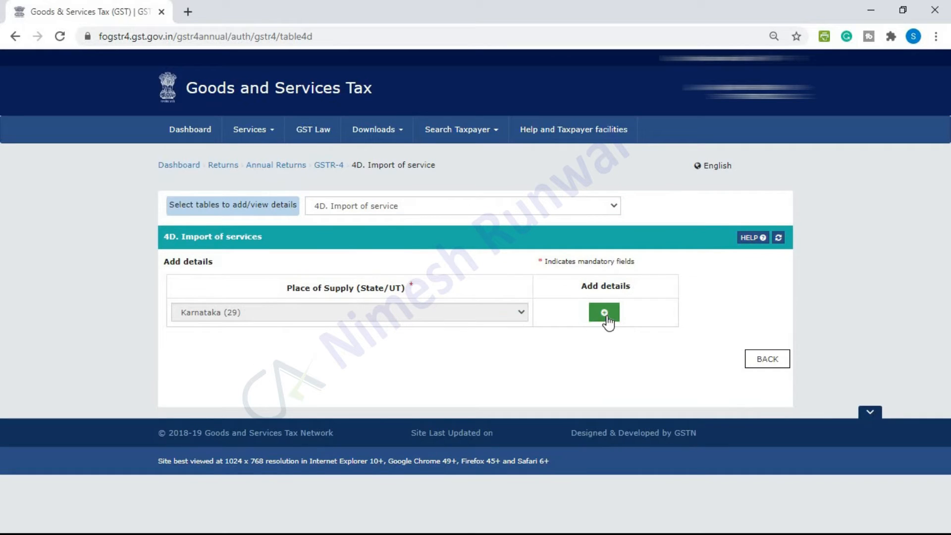
pyautogui.click(605, 314)
pyautogui.click(273, 415)
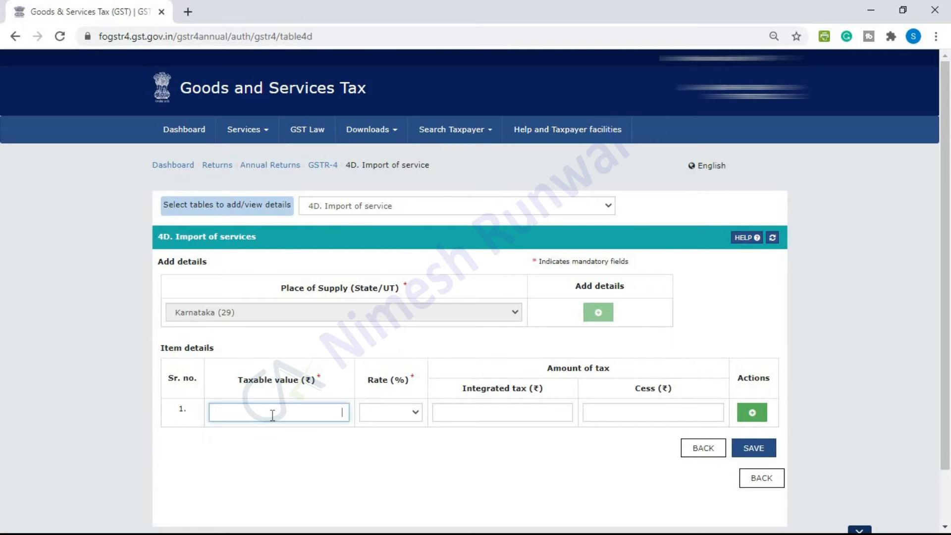
pyautogui.write('50000')
pyautogui.press('Tab')
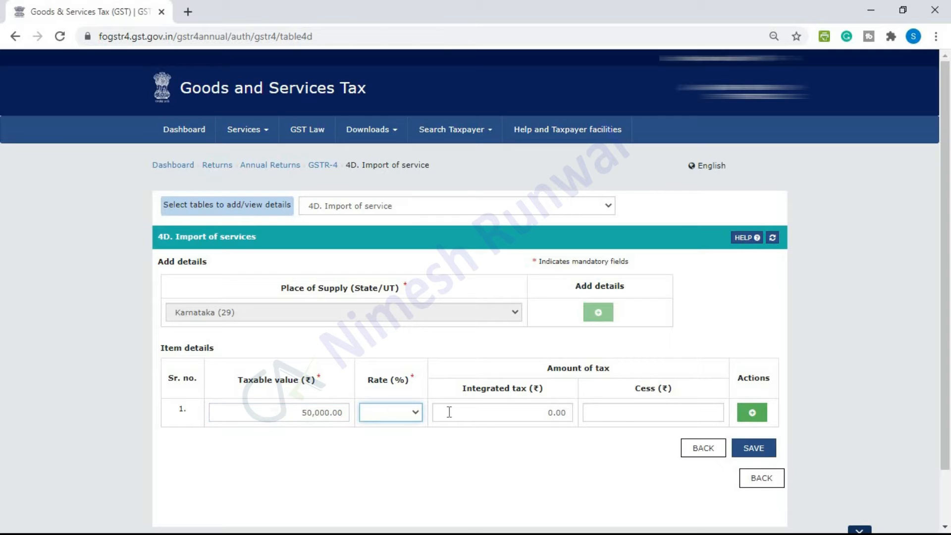
pyautogui.click(415, 414)
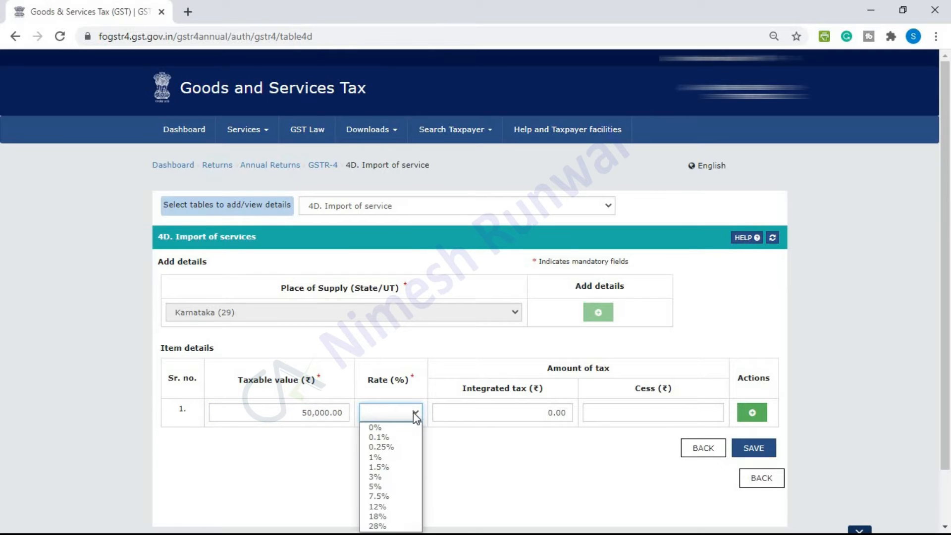
pyautogui.click(392, 509)
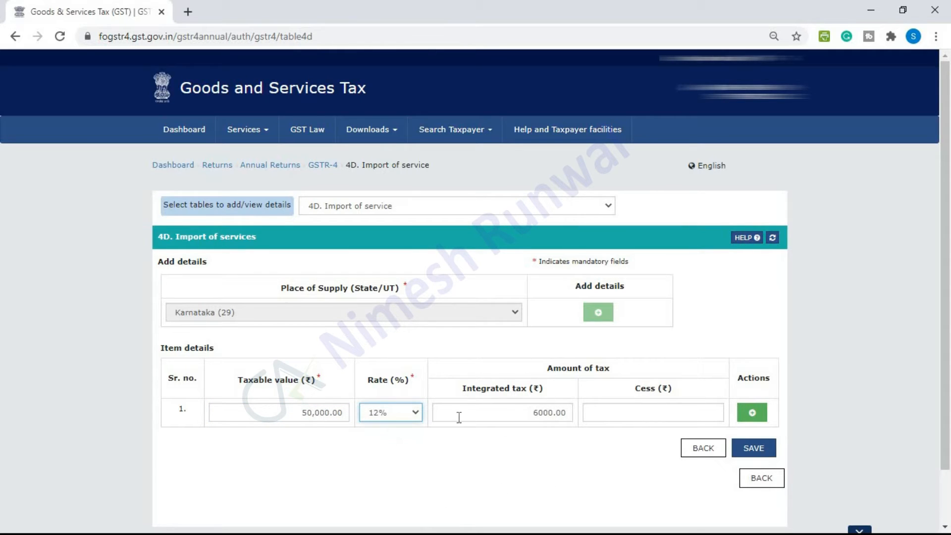
pyautogui.click(752, 448)
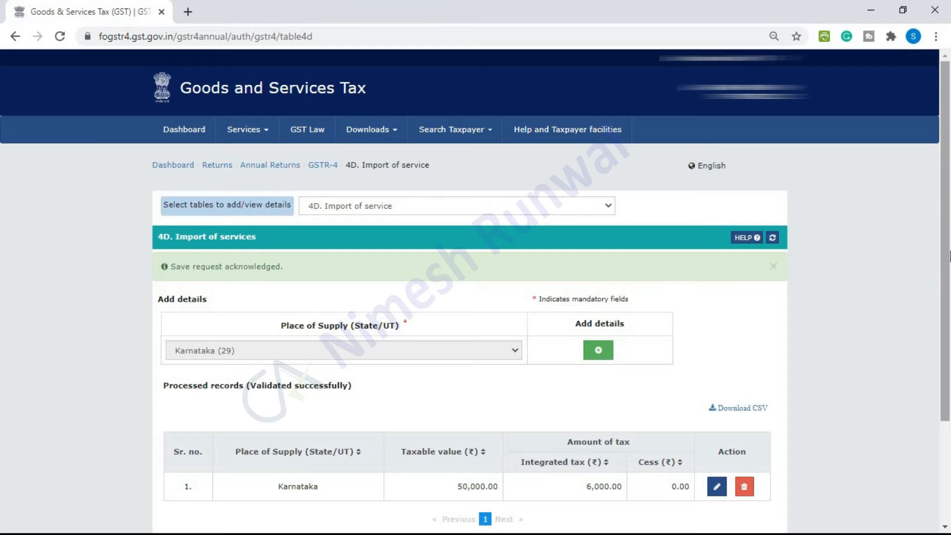
# Delete the saved 50,000.00 Karnataka import of services record and confirm the deletion
pyautogui.scroll(-1, 950, 333)
pyautogui.scroll(-1, 950, 333)
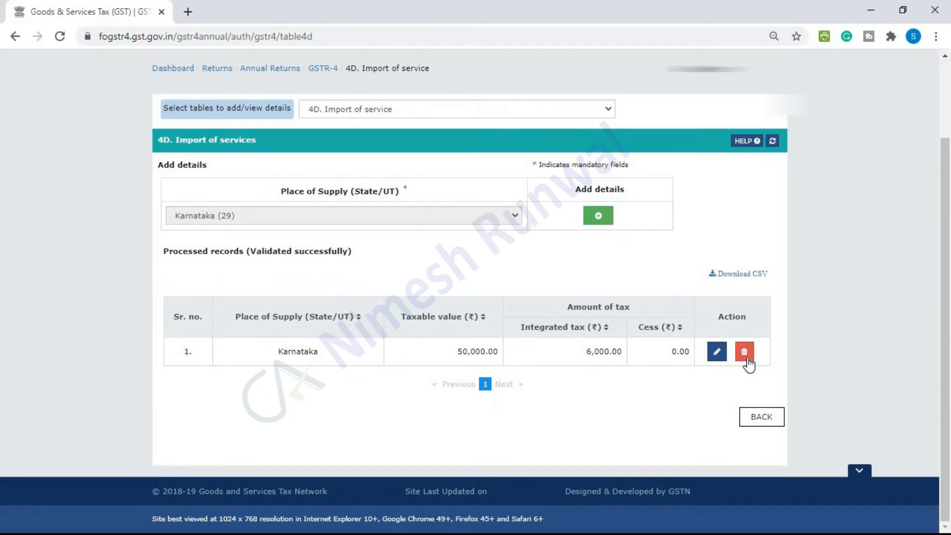
pyautogui.click(746, 352)
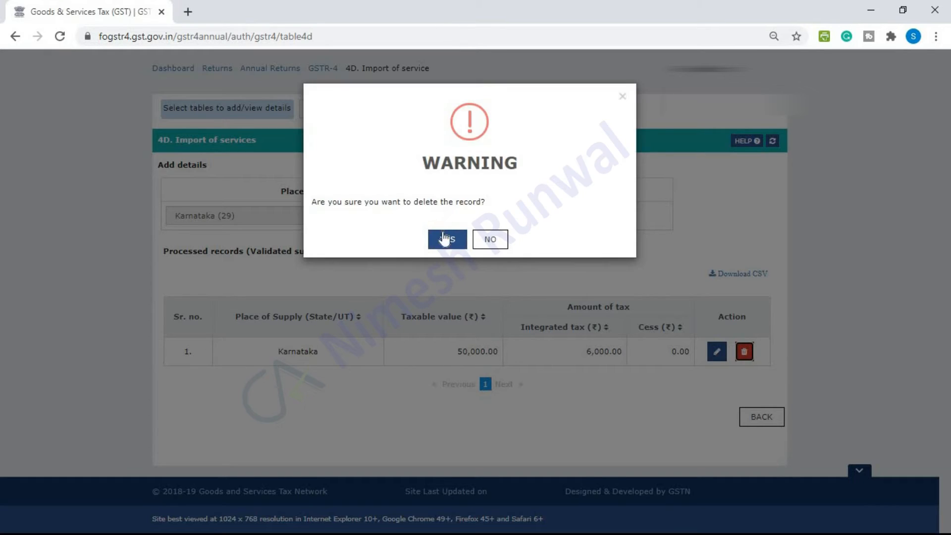
pyautogui.click(444, 242)
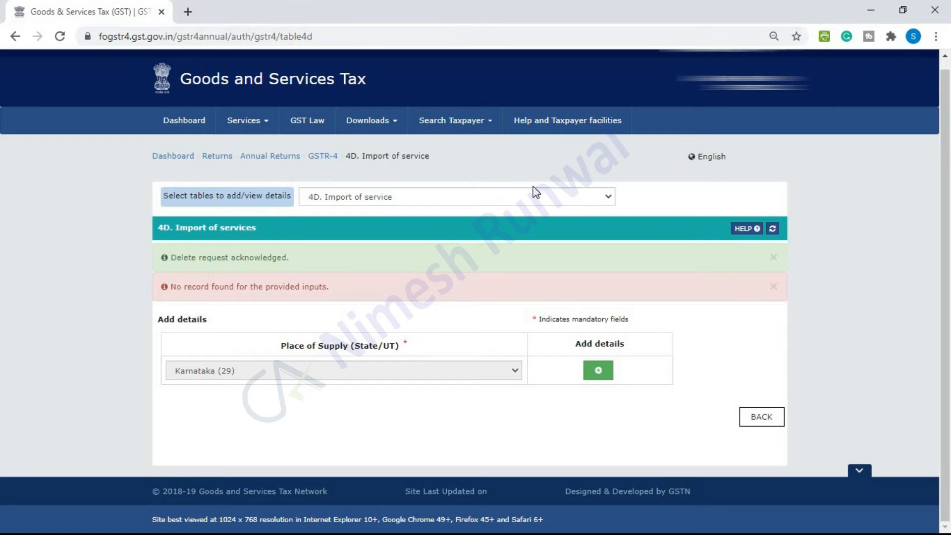
pyautogui.click(572, 194)
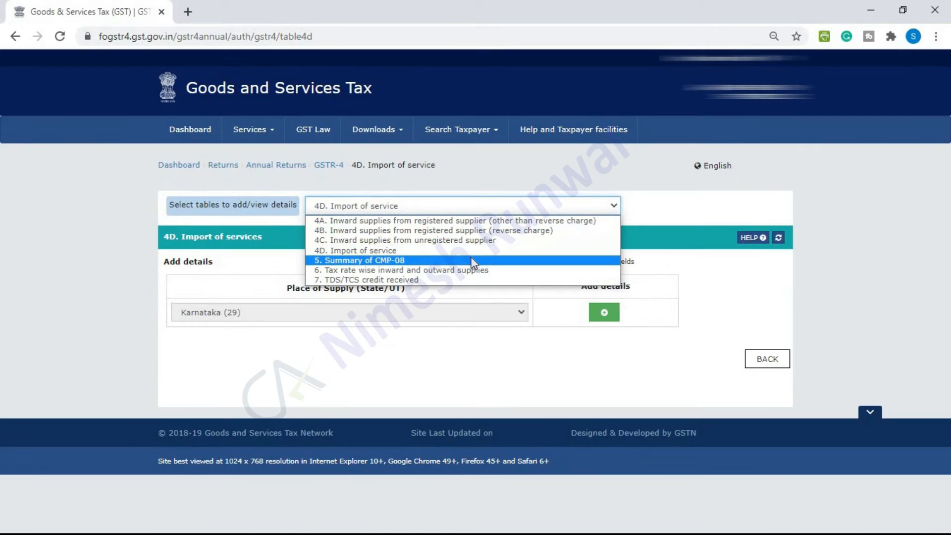
# Review table 5 CMP-08 summary: 7,228.00 integrated and 6,136.17 each central and state tax paid
pyautogui.click(471, 258)
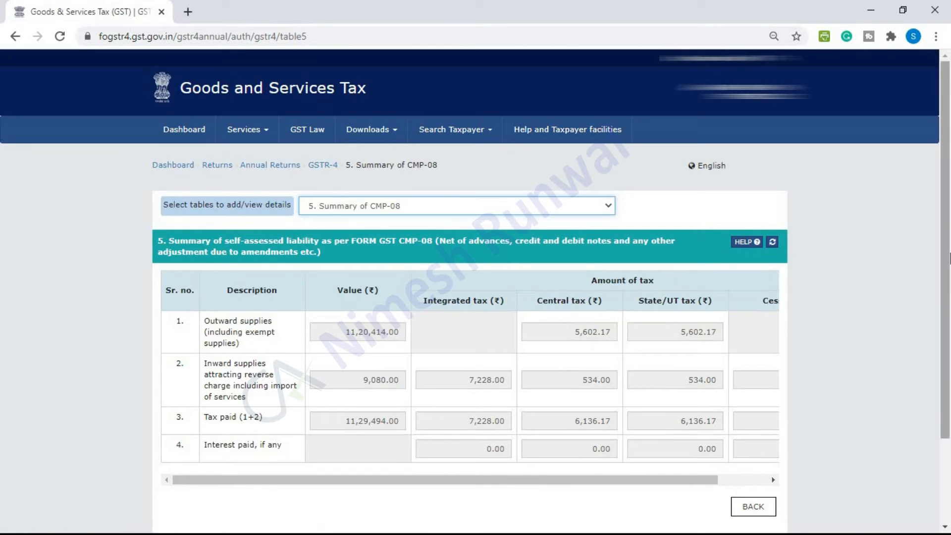
pyautogui.scroll(-1, 491, 246)
pyautogui.scroll(-1, 950, 320)
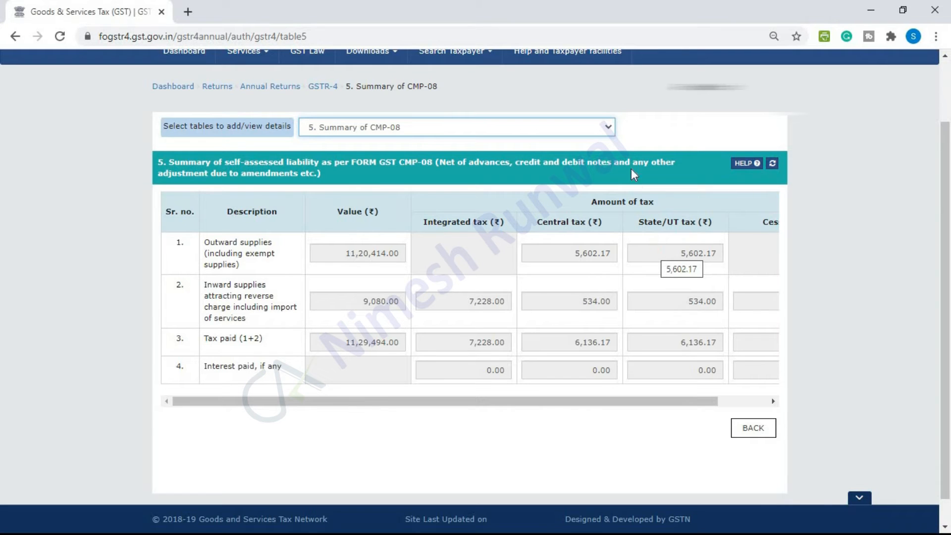
# Show table 7 TDS/TCS credit received and confirm it has no records
pyautogui.click(609, 129)
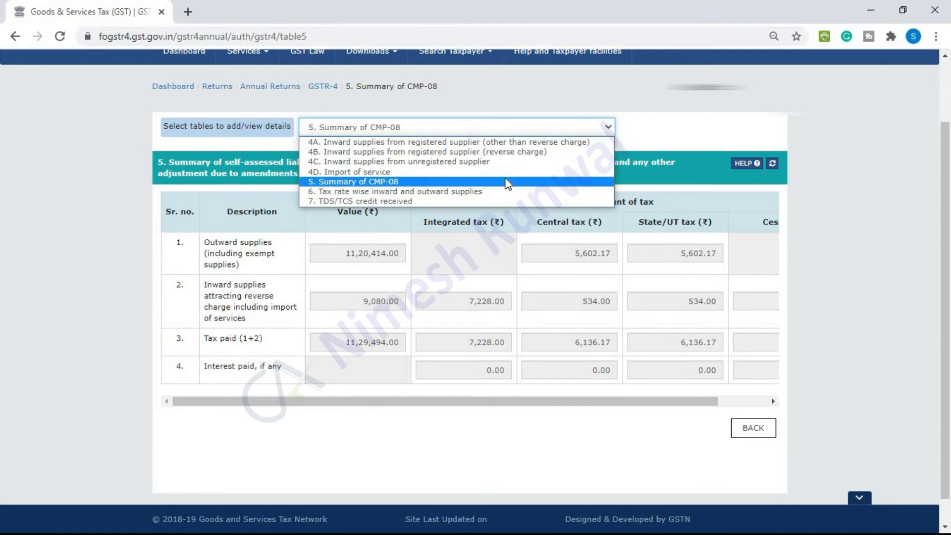
pyautogui.click(458, 202)
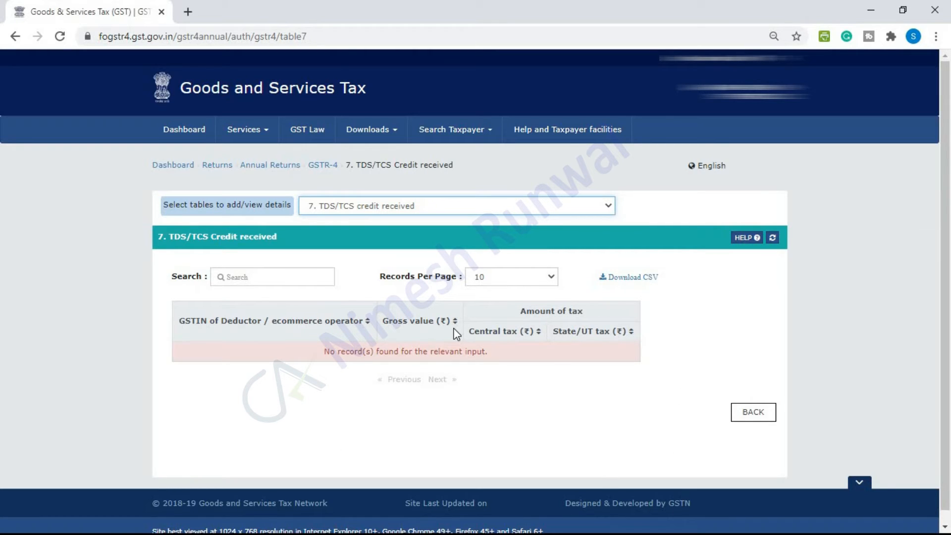
pyautogui.click(609, 208)
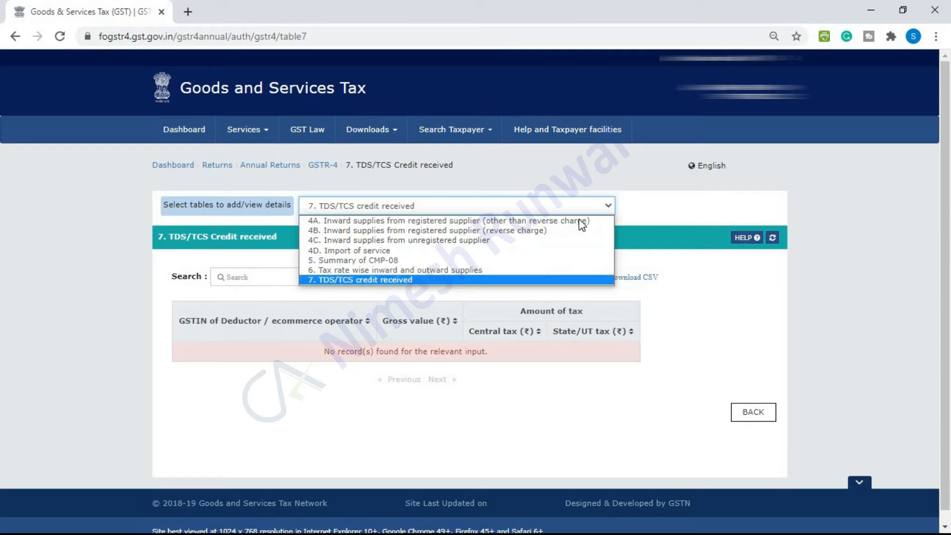
# Review table 6: inward 5% supplies of 19,097.00 and outward 1% supplies of 11,20,414.00
pyautogui.click(521, 270)
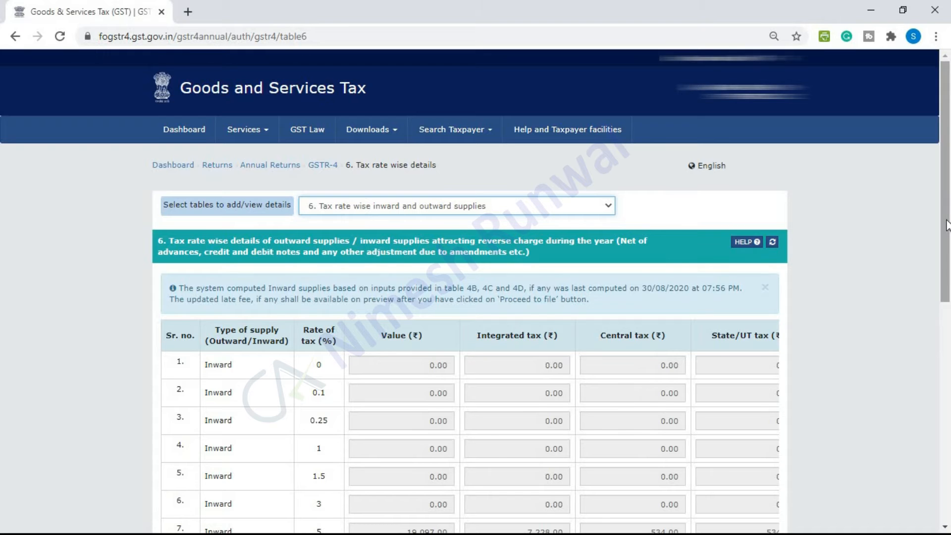
pyautogui.moveTo(948, 225); pyautogui.dragTo(950, 326)
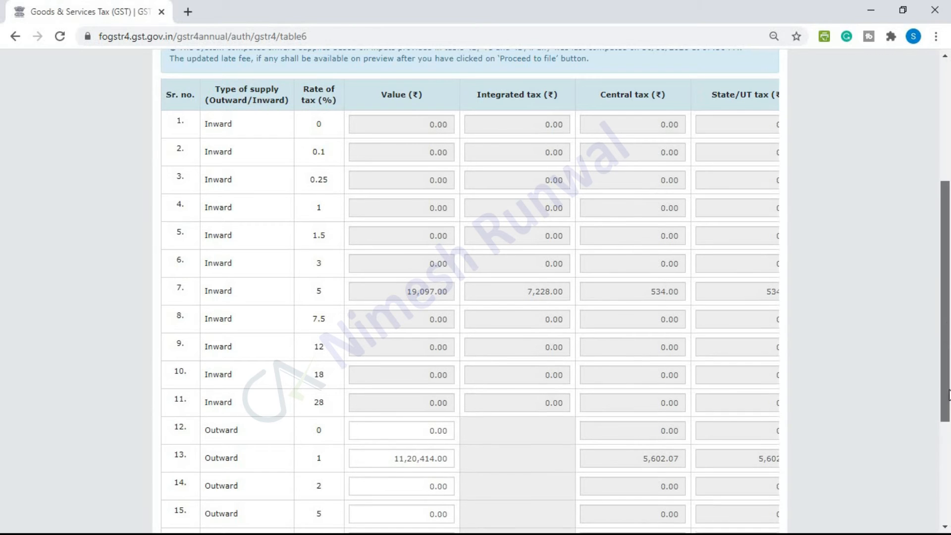
pyautogui.scroll(-5, 402, 311)
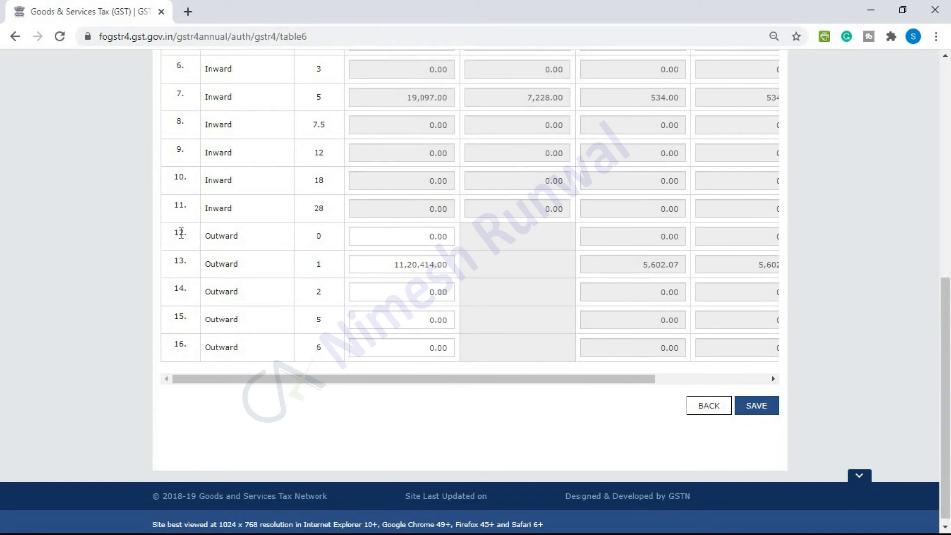
# Check table 6's outward values in rows 12–16, including 11,20,414.00 at 1% and 0.00 at 0%
pyautogui.click(386, 241)
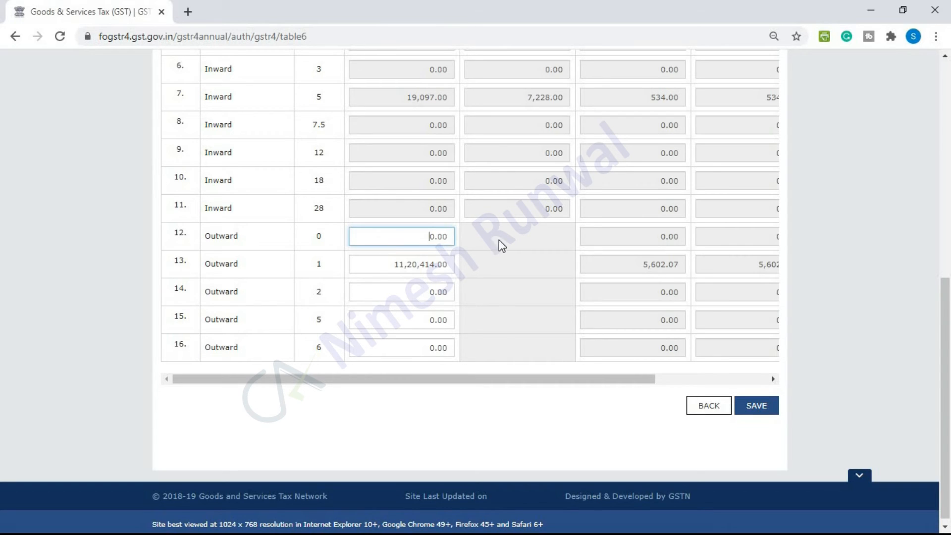
pyautogui.click(395, 266)
pyautogui.press('Tab')
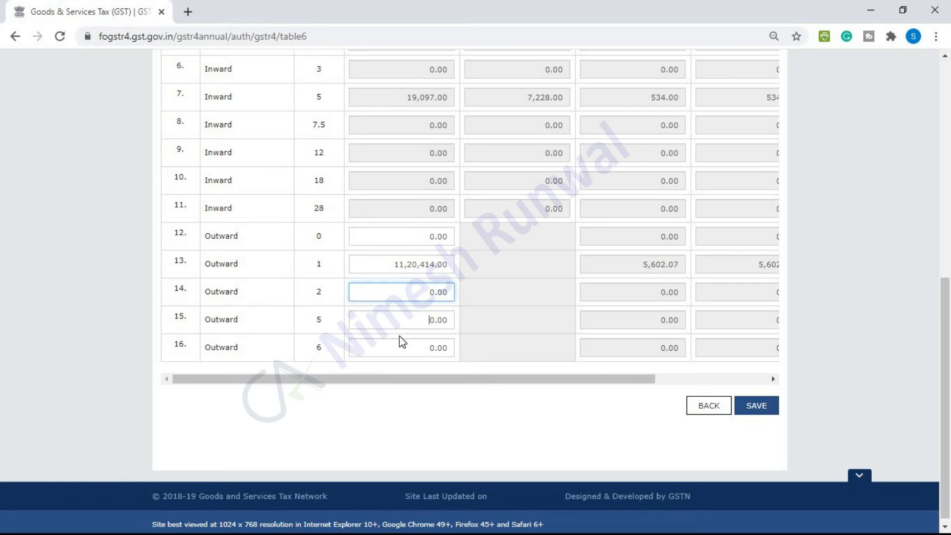
pyautogui.press('Tab')
pyautogui.click(403, 342)
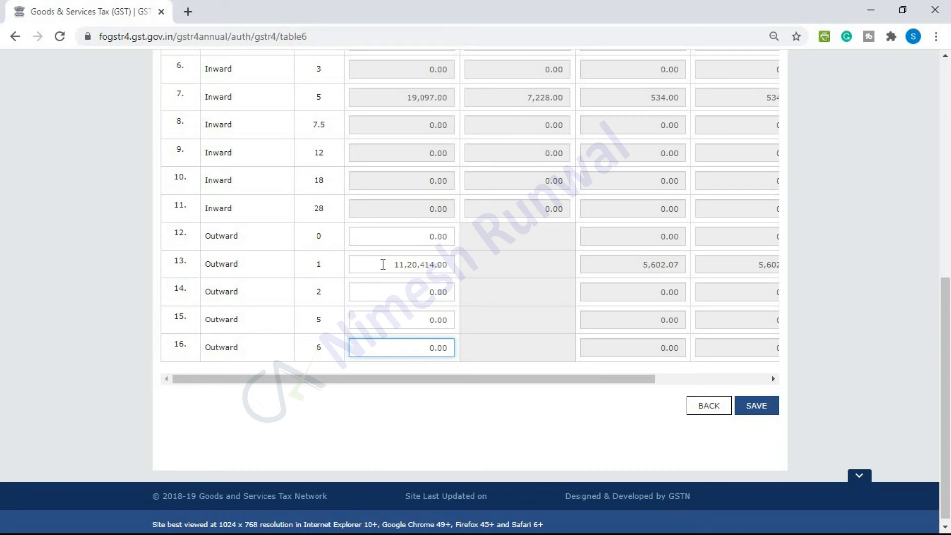
pyautogui.moveTo(383, 264); pyautogui.dragTo(467, 268)
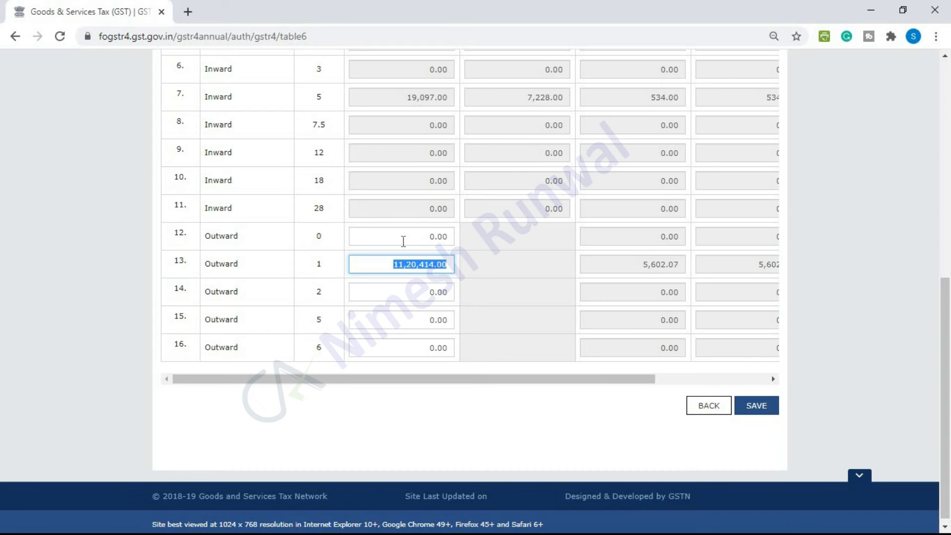
pyautogui.moveTo(401, 241); pyautogui.dragTo(450, 241)
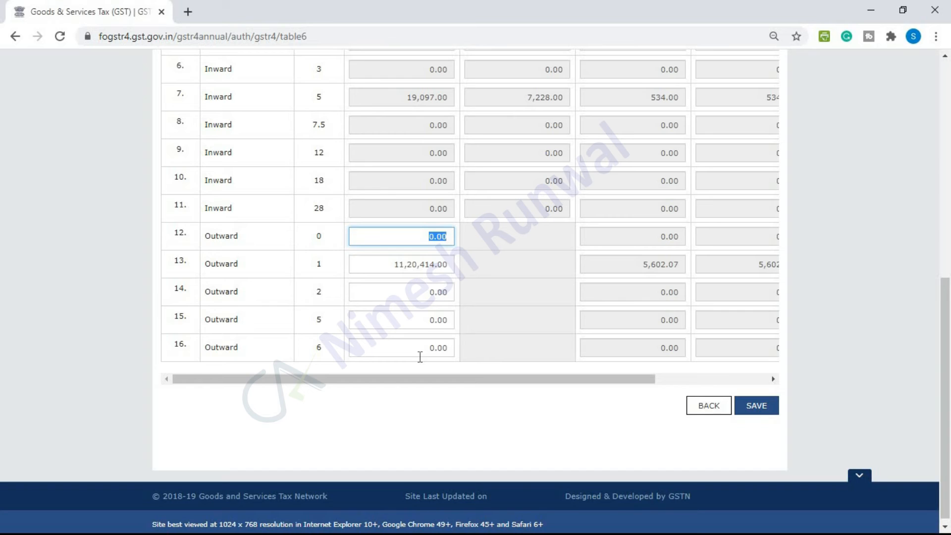
# Enter 50,000 as the 6% outward value, reset it to 0.00, and save table 6
pyautogui.moveTo(419, 355); pyautogui.dragTo(453, 355)
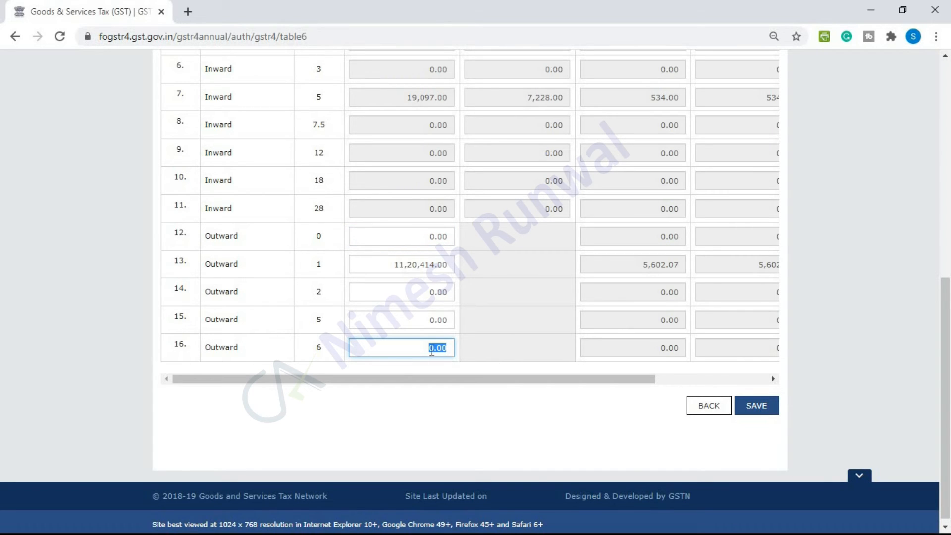
pyautogui.write('50000')
pyautogui.click(421, 321)
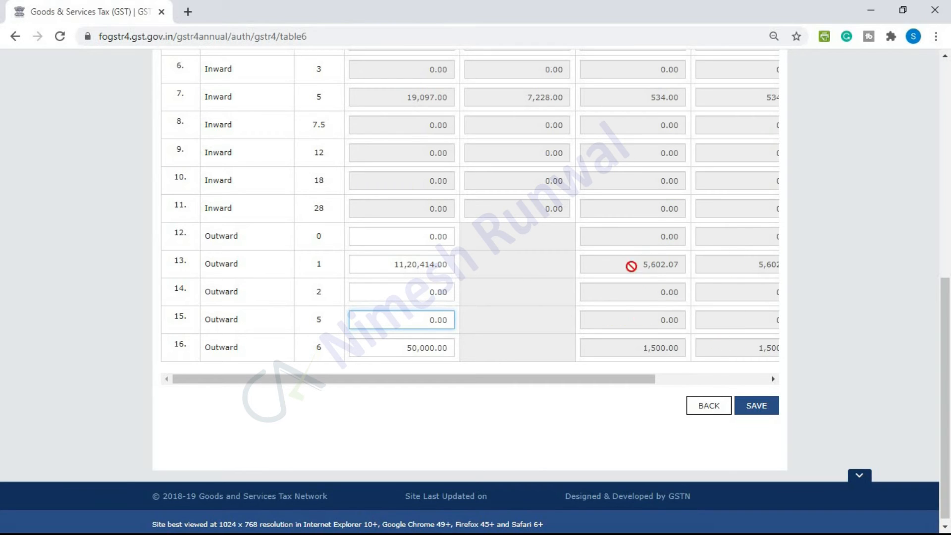
pyautogui.click(405, 349)
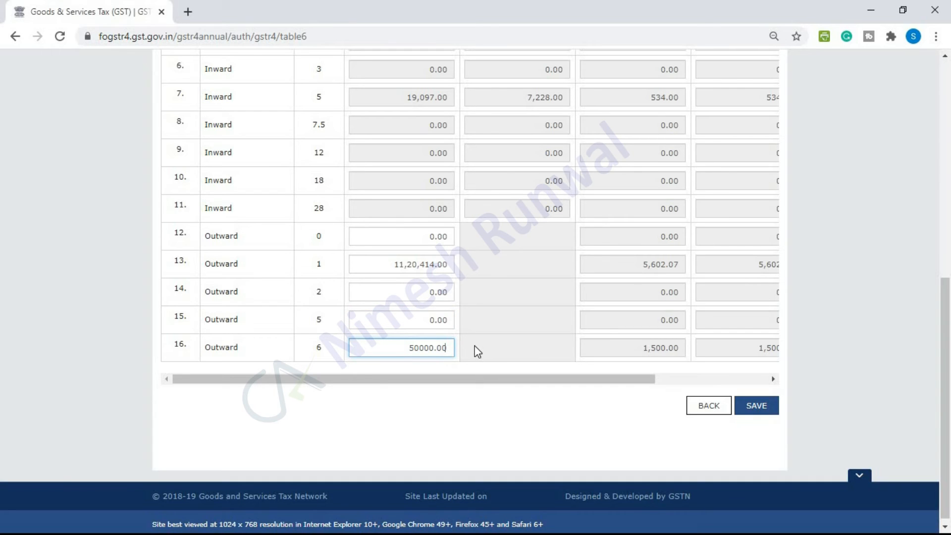
pyautogui.press('BackSpace')
pyautogui.press('BackSpace')
pyautogui.press('BackSpace')
pyautogui.press('BackSpace')
pyautogui.press('BackSpace')
pyautogui.press('BackSpace')
pyautogui.press('BackSpace')
pyautogui.press('BackSpace')
pyautogui.click(419, 318)
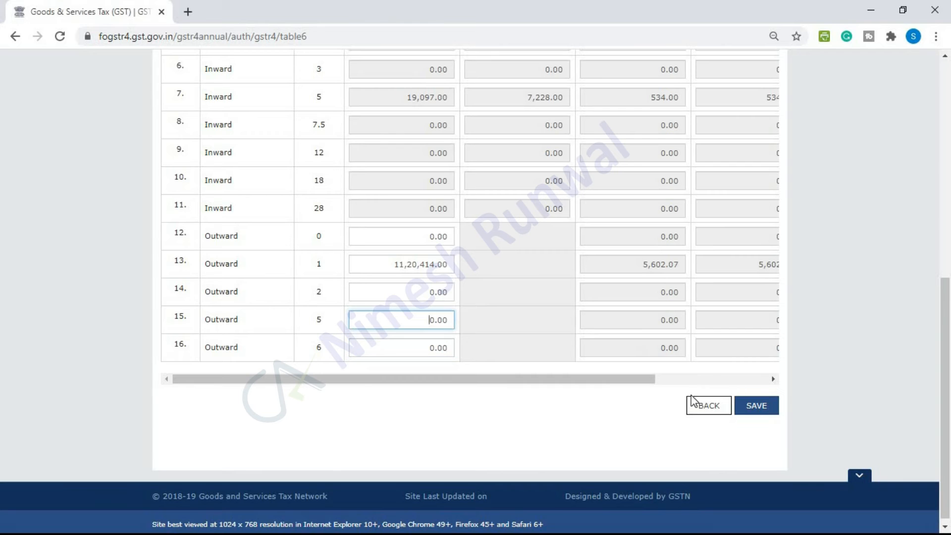
pyautogui.click(755, 407)
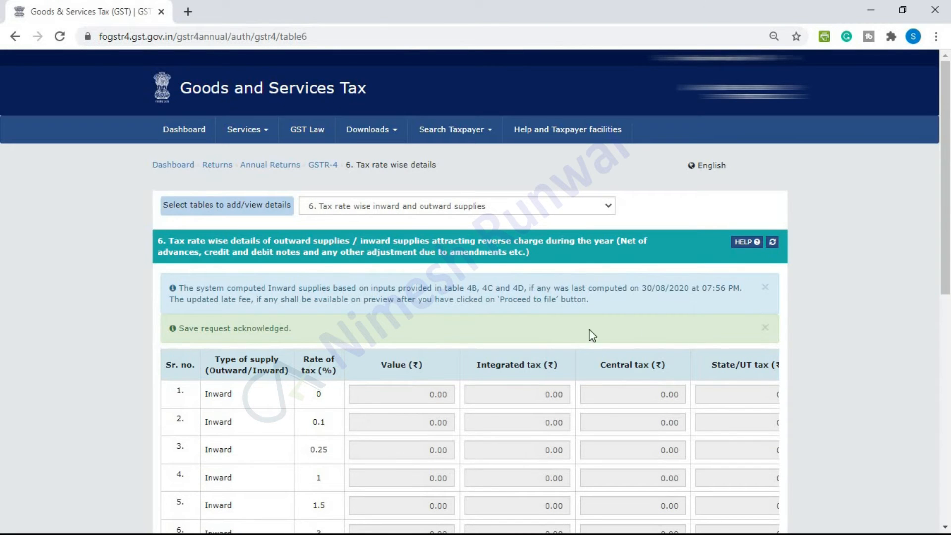
# Refresh table 6 and return to the main GSTR-4 page for FY 2019-20, status Not filed
pyautogui.click(772, 242)
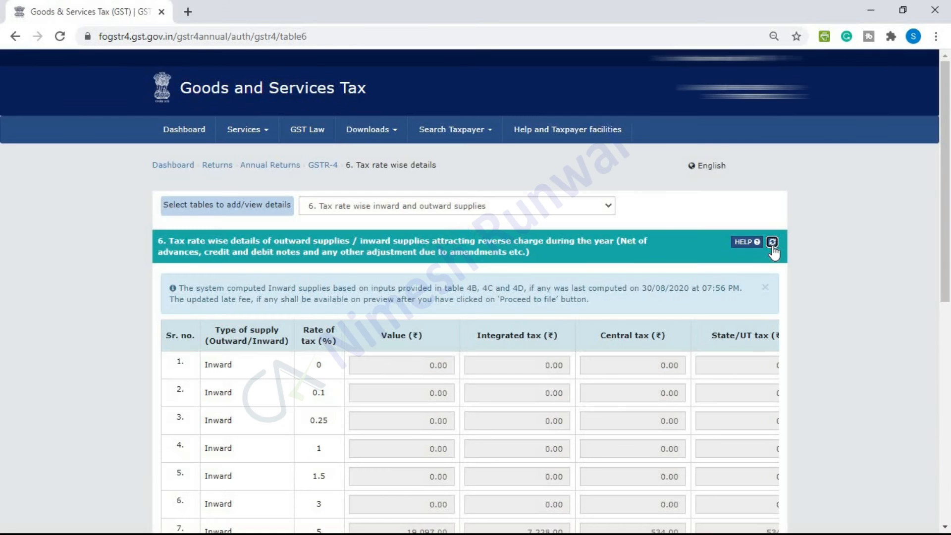
pyautogui.moveTo(949, 245); pyautogui.dragTo(949, 468)
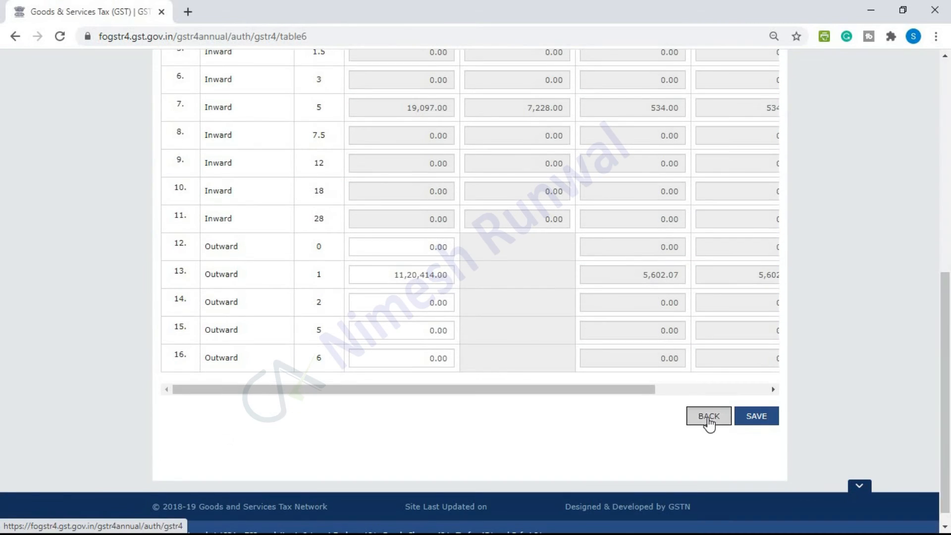
pyautogui.click(707, 421)
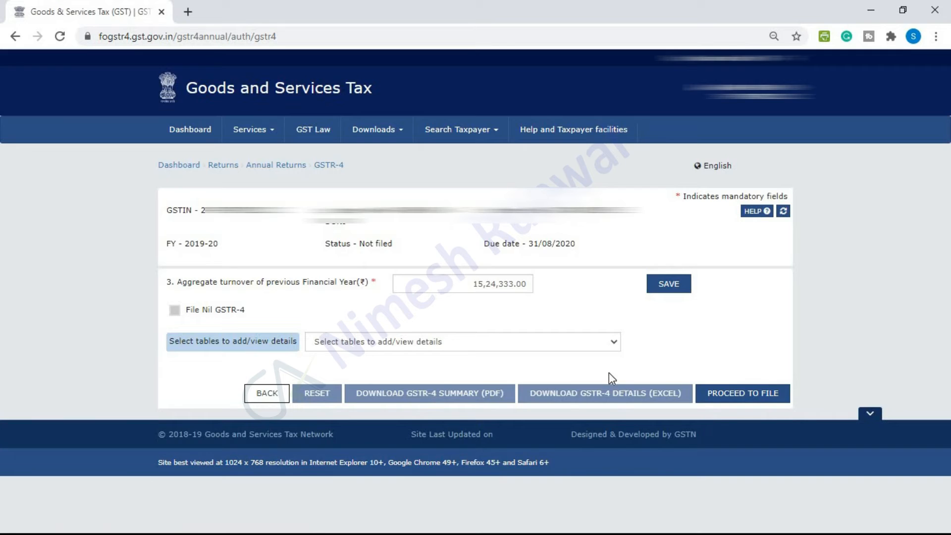
pyautogui.click(614, 345)
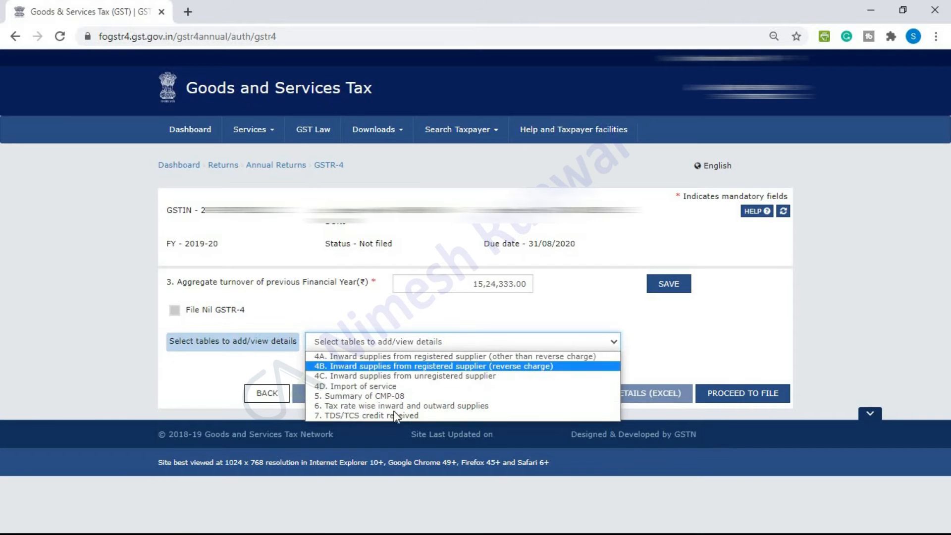
pyautogui.click(685, 339)
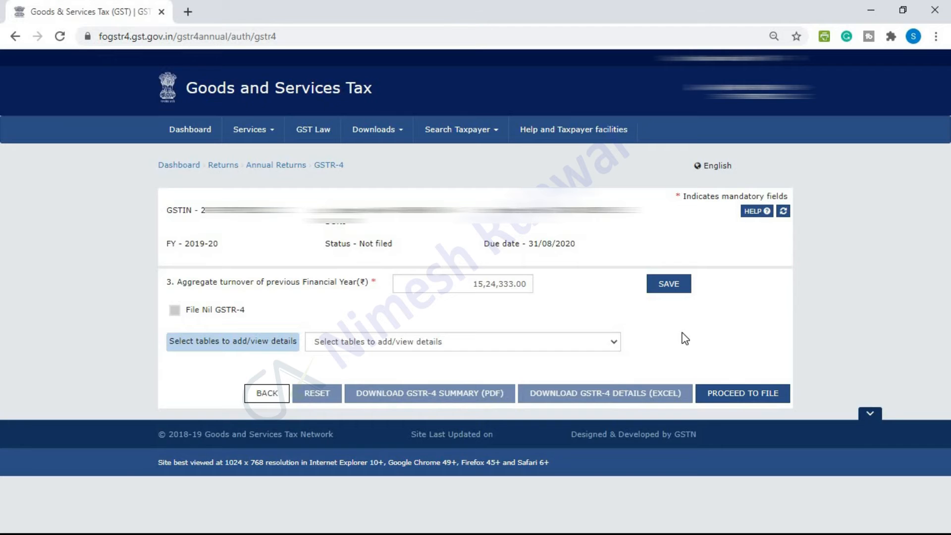
# Proceed to file so the return shows Ready to File, then download the GSTR-4 summary PDF
pyautogui.click(742, 400)
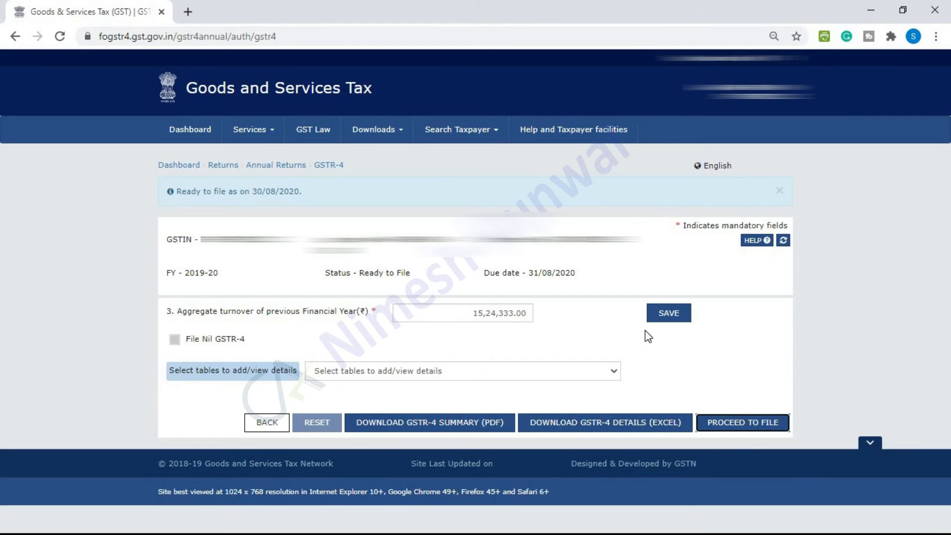
pyautogui.click(784, 242)
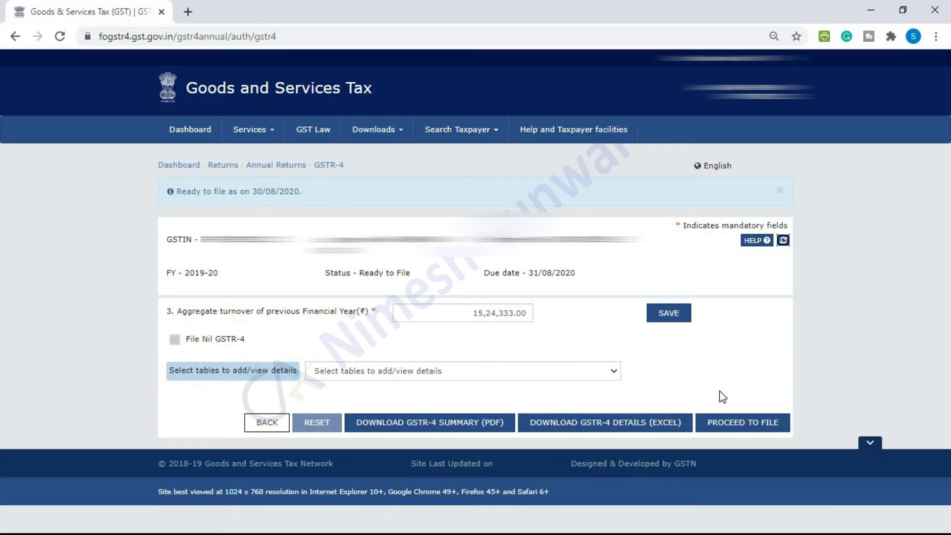
pyautogui.click(404, 426)
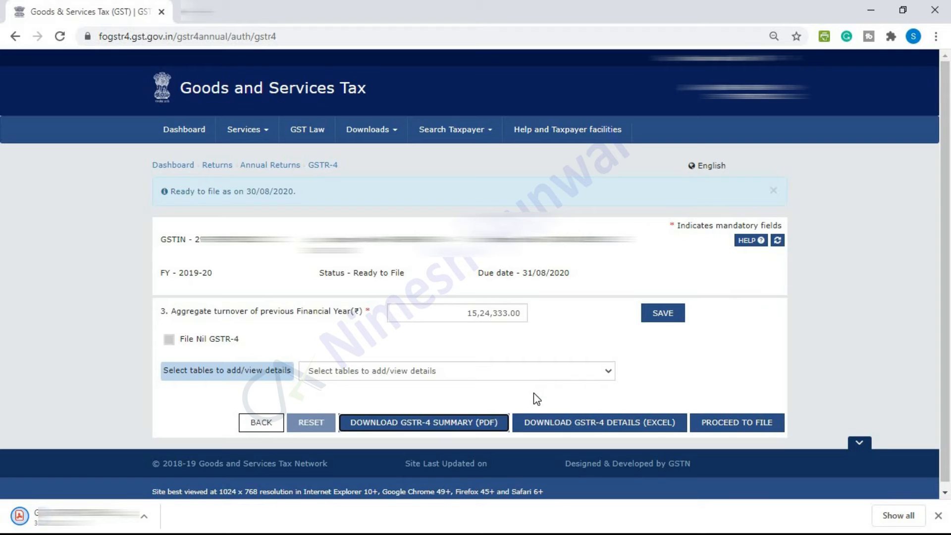
# Open the draft GSTR-4 summary PDF and review it through table 8's 7,228.00 integrated tax
pyautogui.click(85, 516)
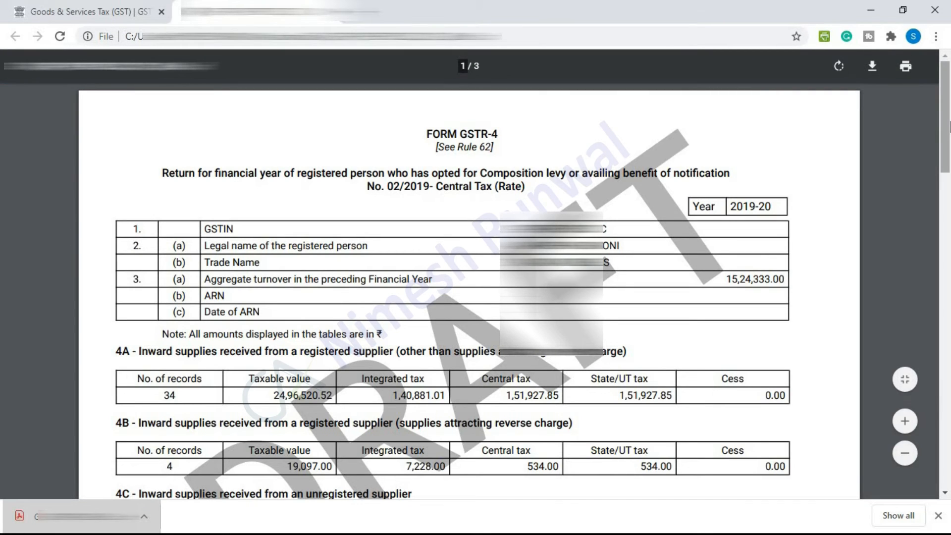
pyautogui.scroll(-4, 139, 195)
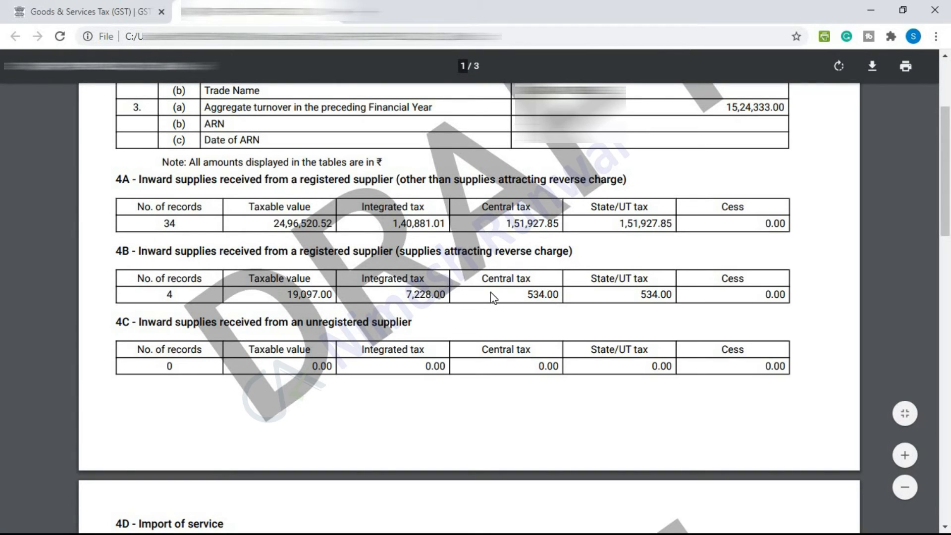
pyautogui.moveTo(946, 233); pyautogui.dragTo(948, 363)
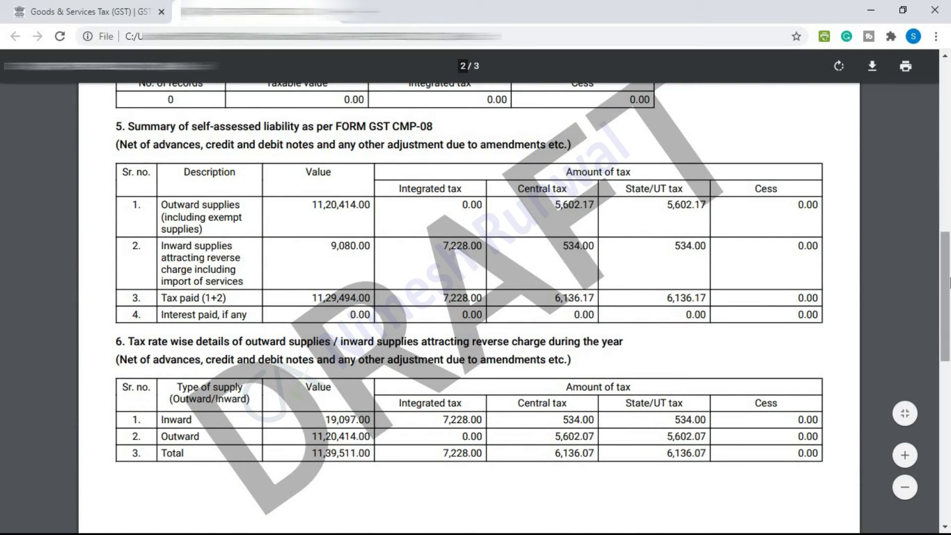
pyautogui.moveTo(948, 323); pyautogui.dragTo(948, 344)
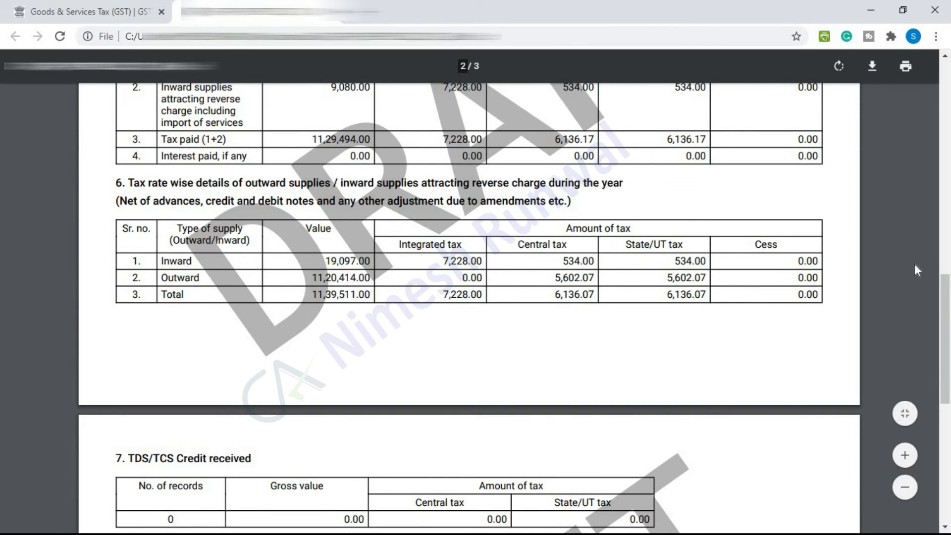
pyautogui.scroll(-6, 950, 327)
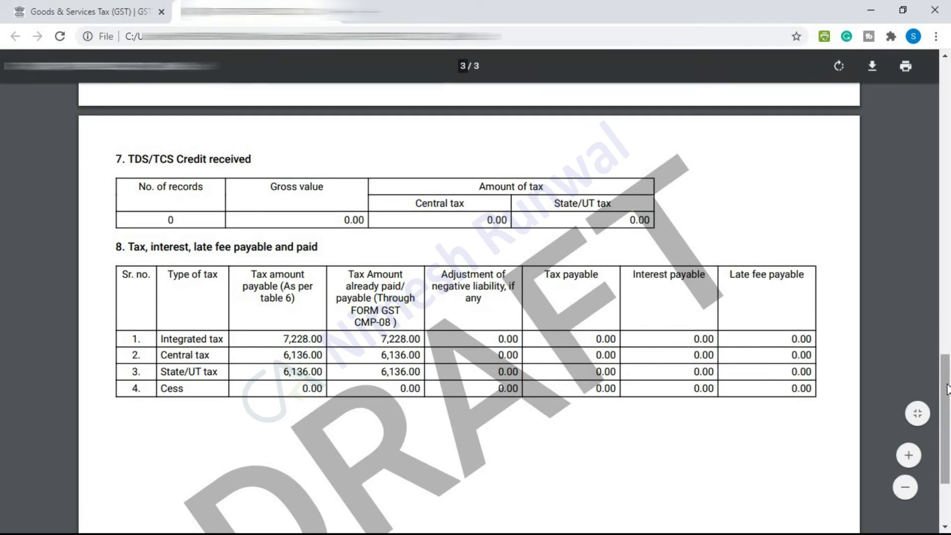
pyautogui.moveTo(949, 404); pyautogui.dragTo(949, 432)
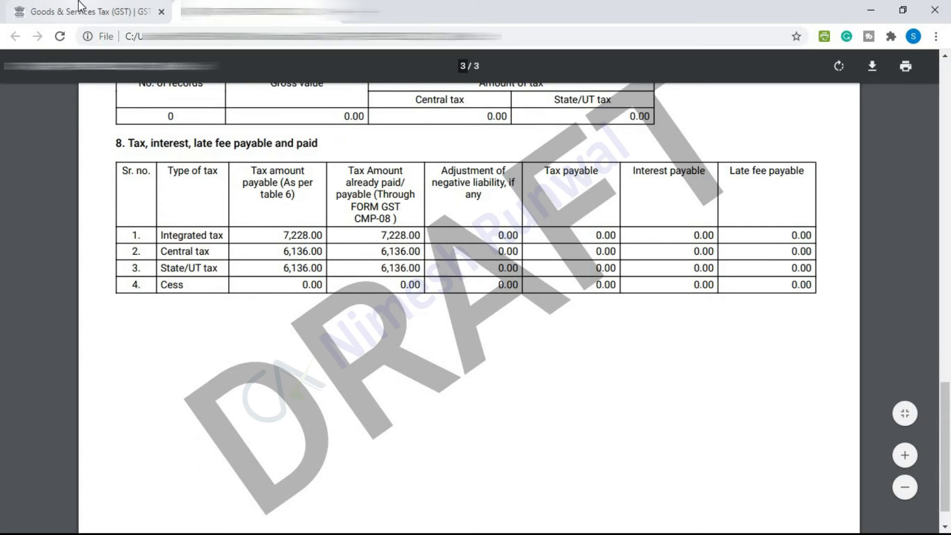
# Back on the portal, briefly preview the GSTR-4 return, then return and refresh the return page
pyautogui.click(79, 2)
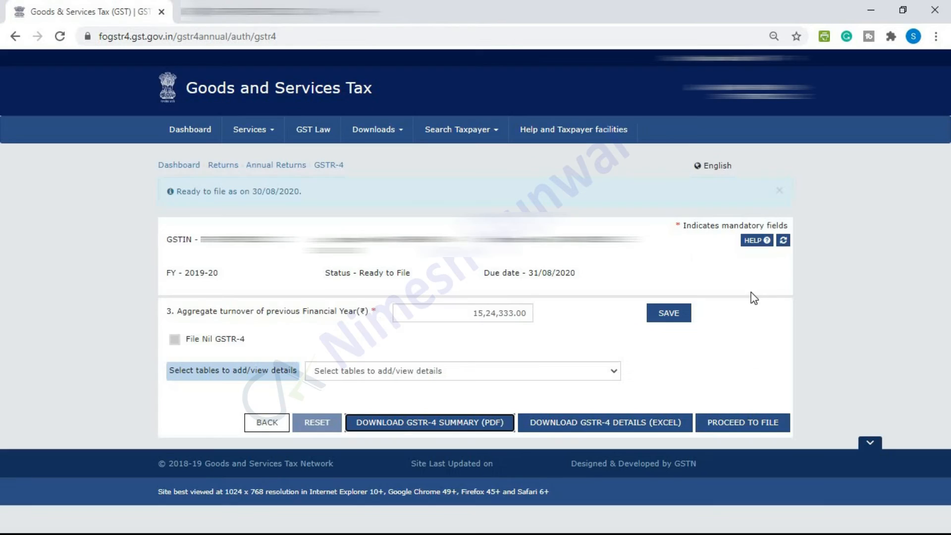
pyautogui.click(747, 425)
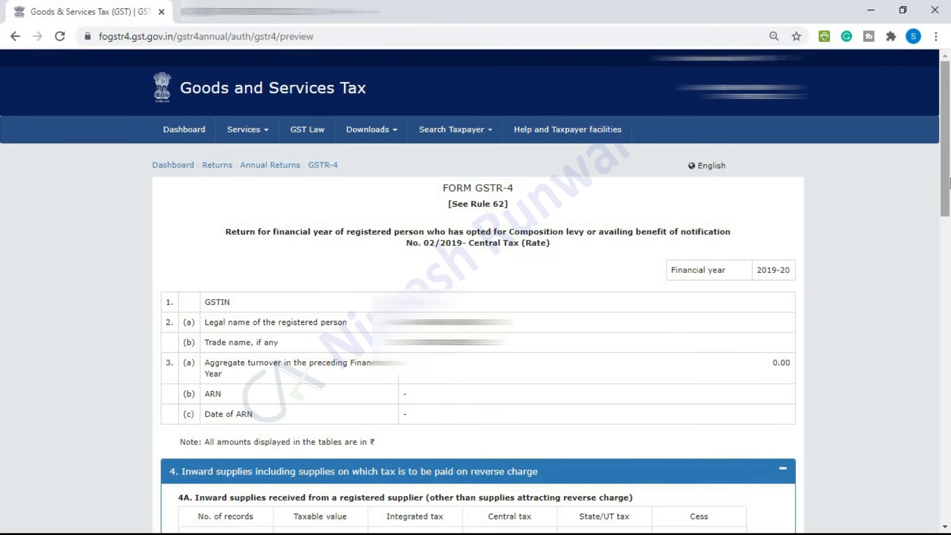
pyautogui.moveTo(950, 183); pyautogui.dragTo(950, 218)
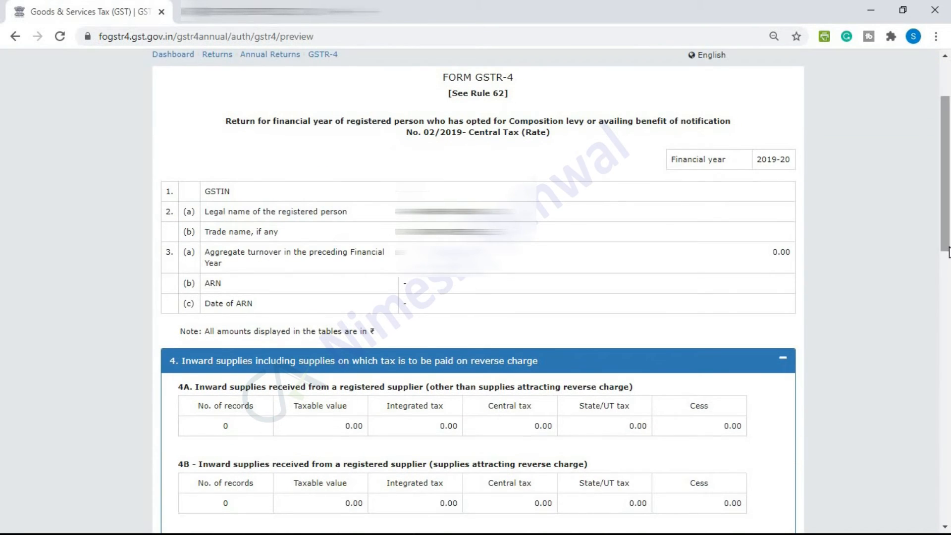
pyautogui.moveTo(950, 173); pyautogui.dragTo(948, 490)
pyautogui.click(355, 429)
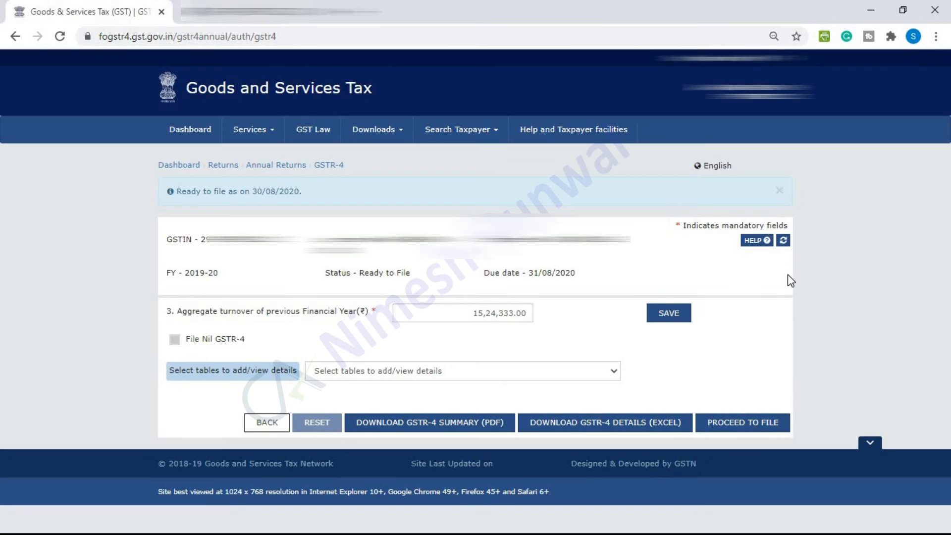
pyautogui.click(784, 242)
# Review the full GSTR-4 preview: turnover 15,24,333.00 and table 6 total 11,39,511.00
pyautogui.click(742, 427)
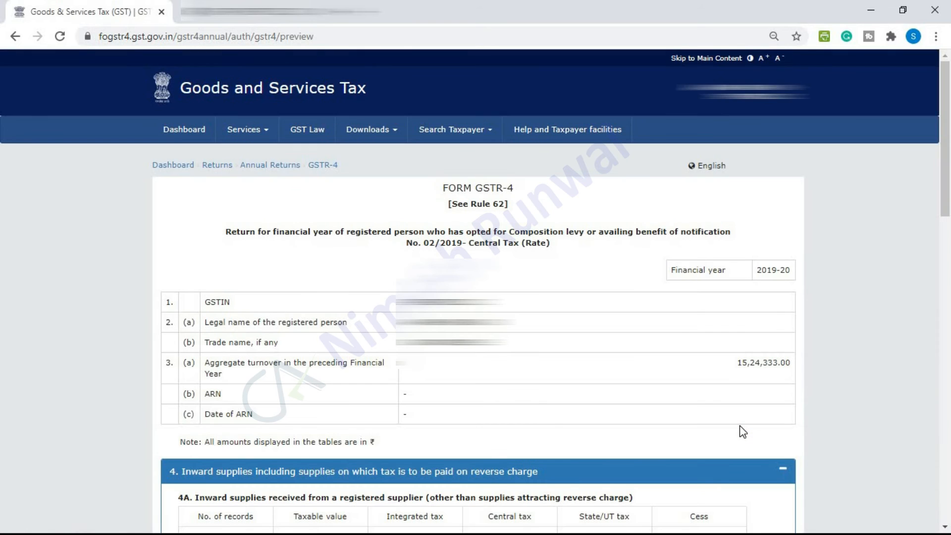
pyautogui.scroll(-5, 950, 233)
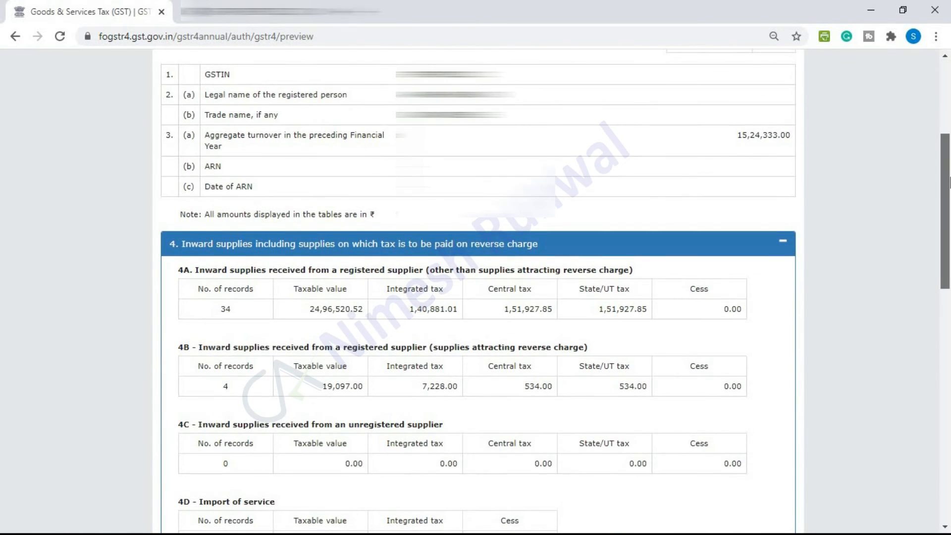
pyautogui.moveTo(949, 222); pyautogui.dragTo(949, 192)
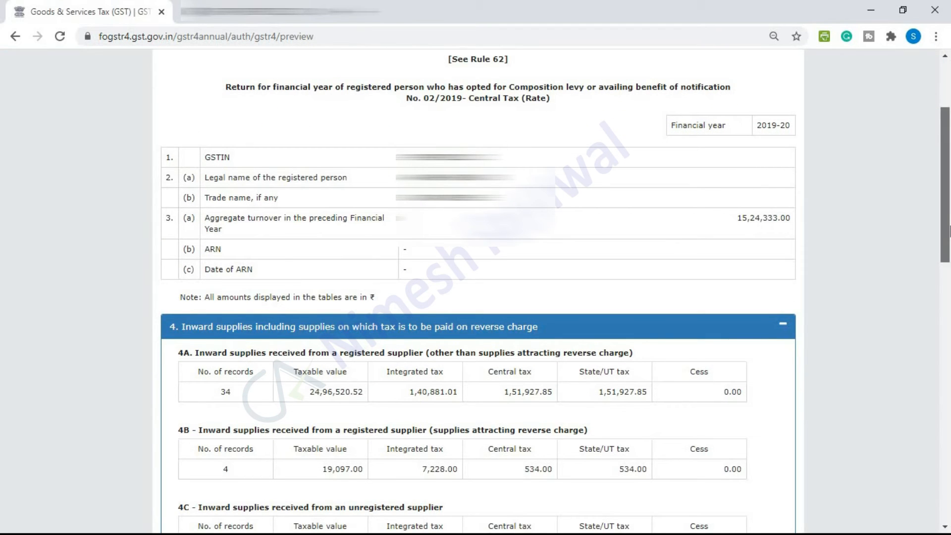
pyautogui.moveTo(949, 207); pyautogui.dragTo(950, 289)
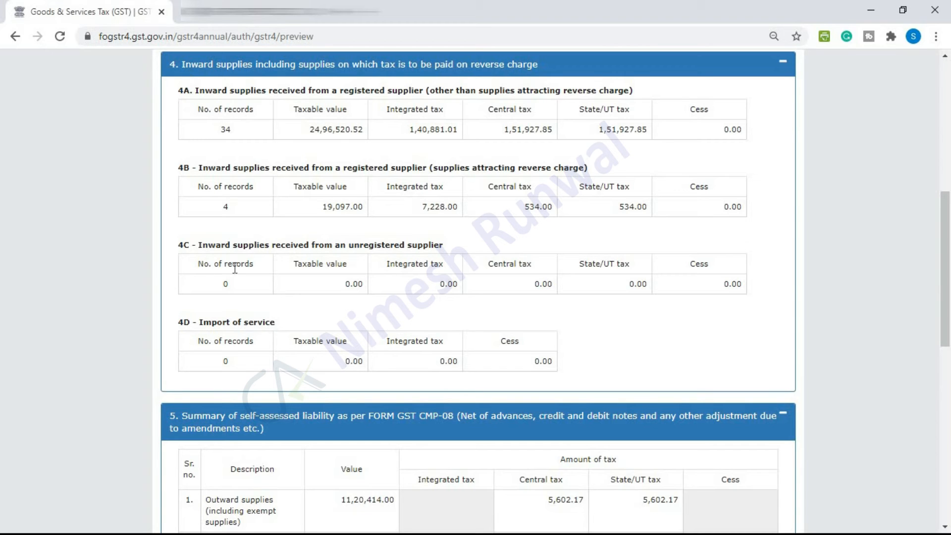
pyautogui.moveTo(949, 287); pyautogui.dragTo(949, 403)
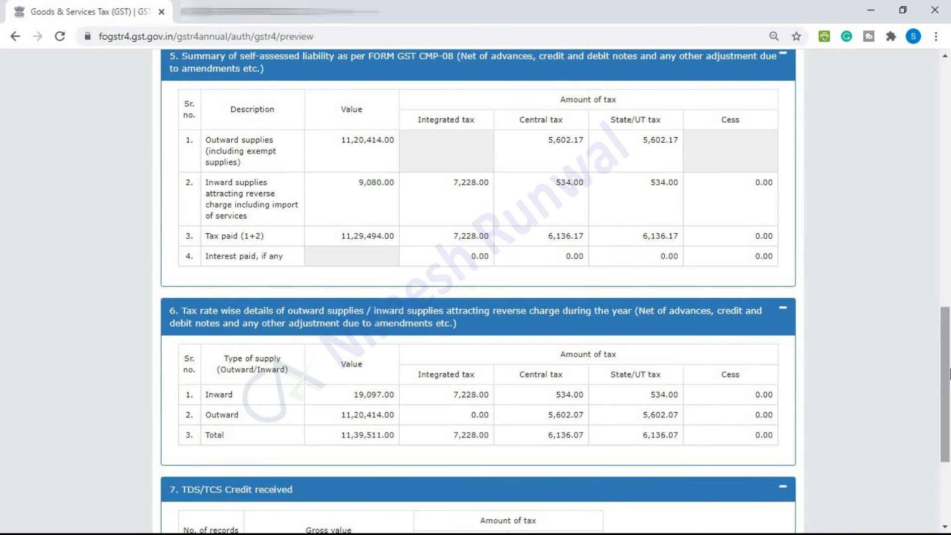
pyautogui.moveTo(948, 406); pyautogui.dragTo(950, 466)
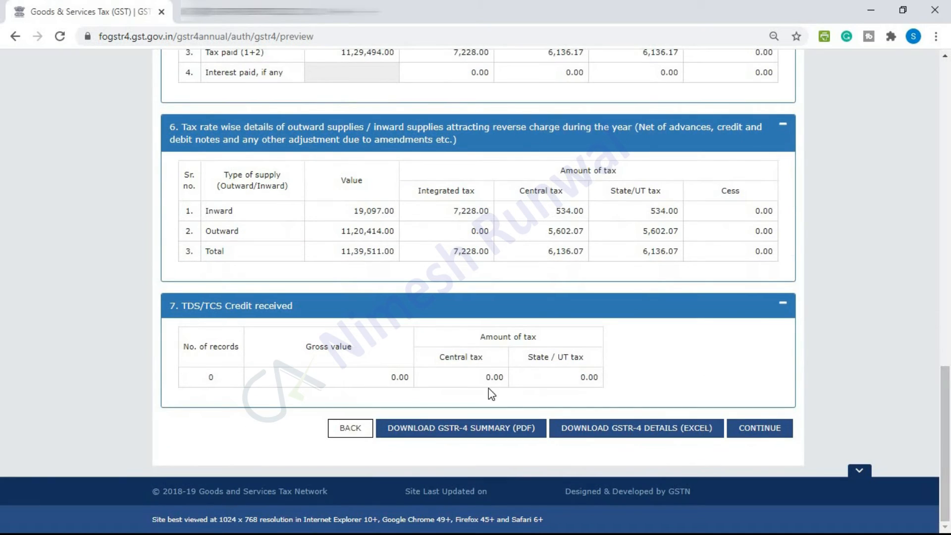
pyautogui.click(767, 433)
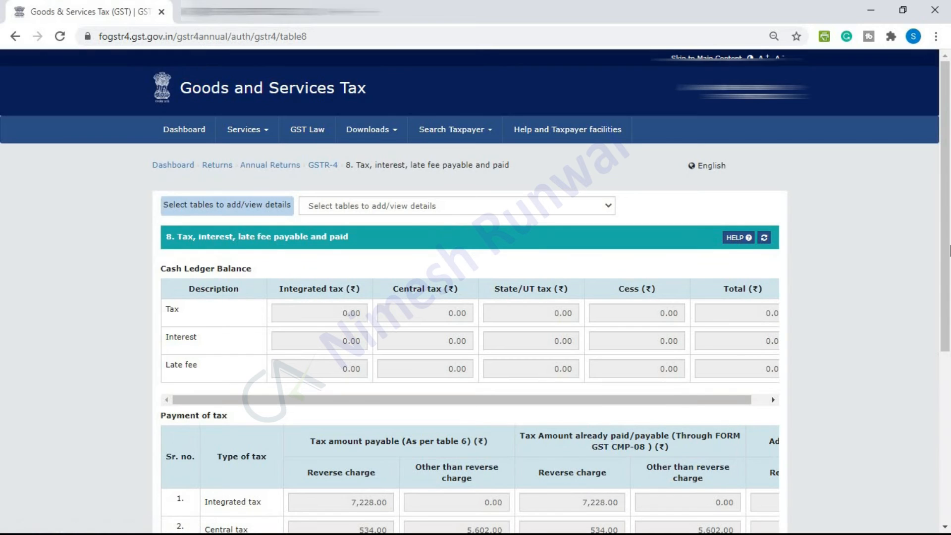
pyautogui.moveTo(950, 251); pyautogui.dragTo(950, 333)
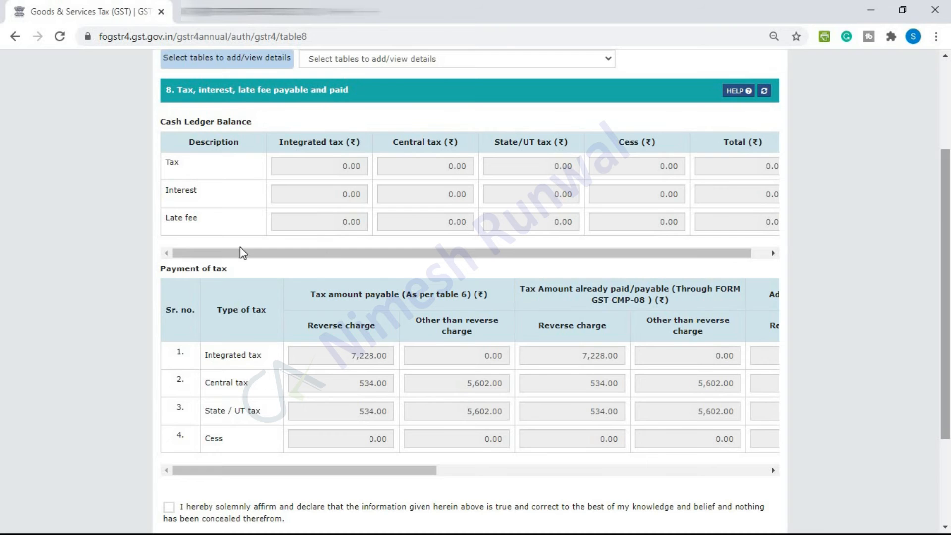
pyautogui.scroll(-2, 950, 275)
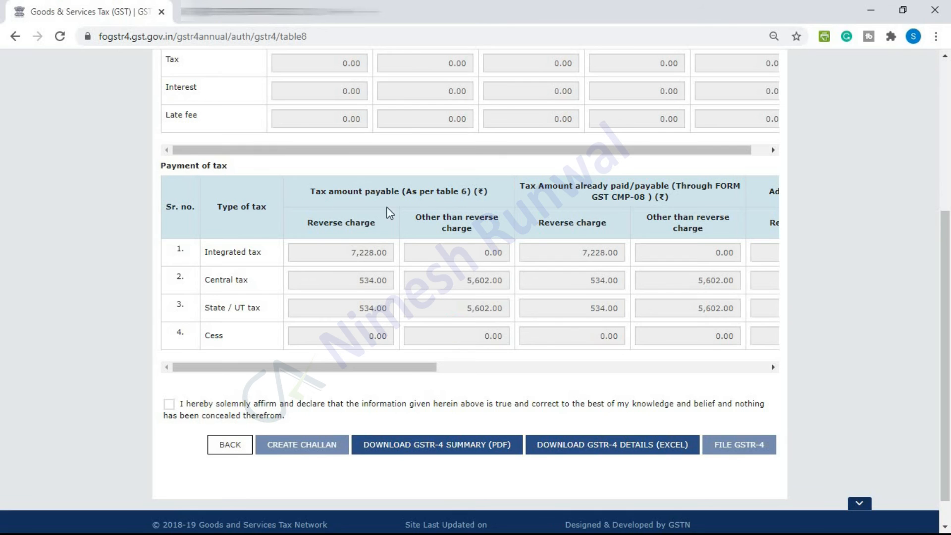
pyautogui.hscroll(5, 447, 376)
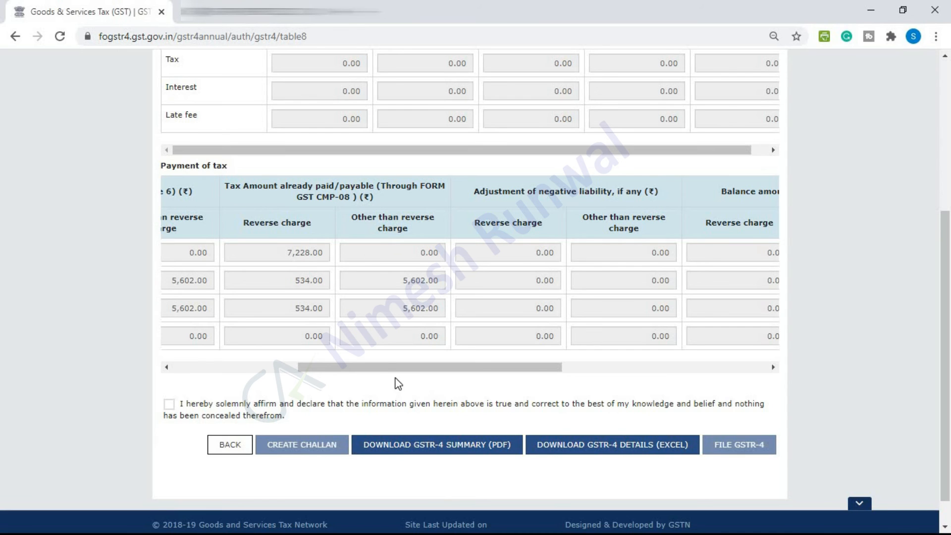
pyautogui.hscroll(3, 458, 376)
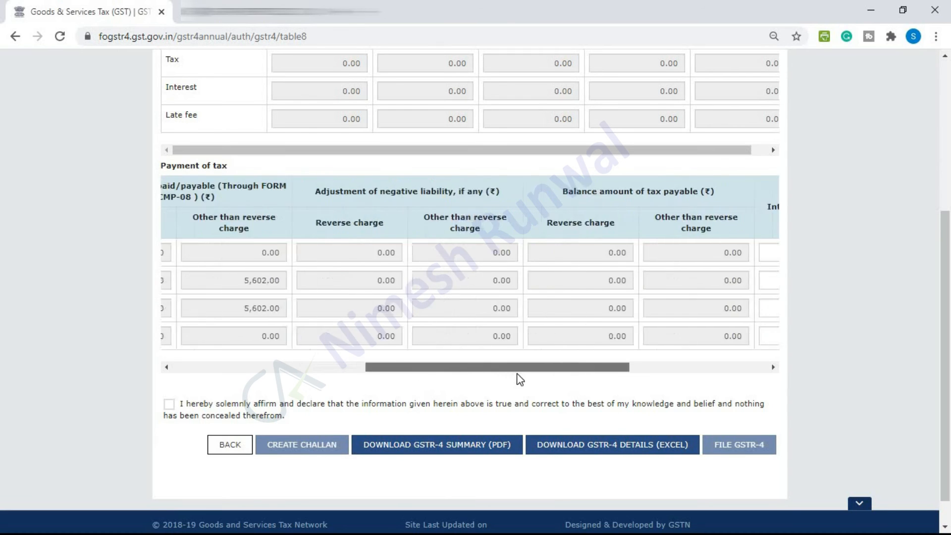
pyautogui.hscroll(2, 519, 379)
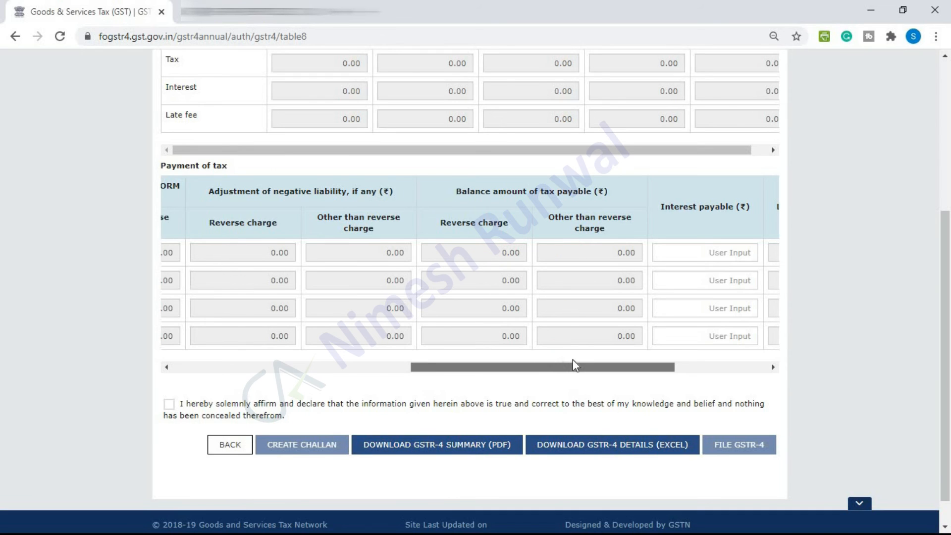
pyautogui.moveTo(573, 366); pyautogui.dragTo(633, 365)
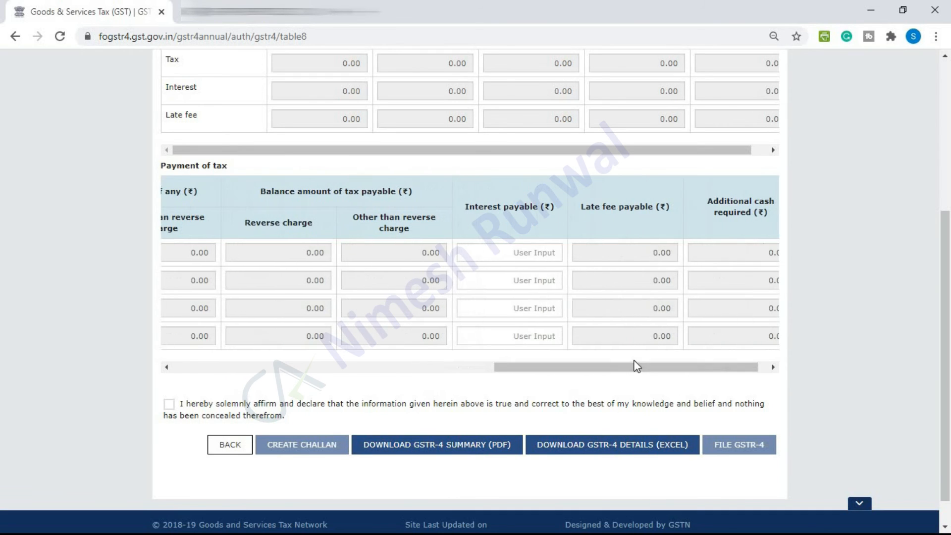
pyautogui.click(500, 254)
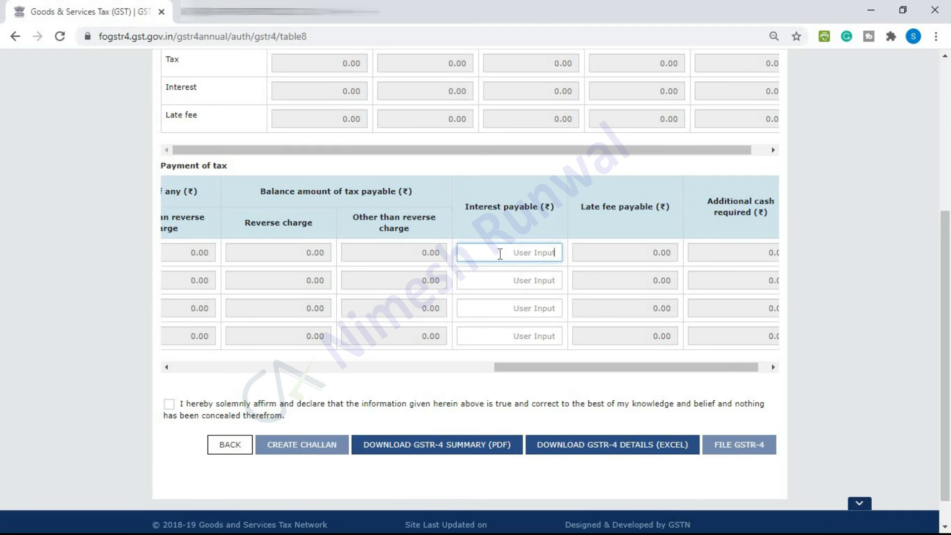
pyautogui.click(502, 281)
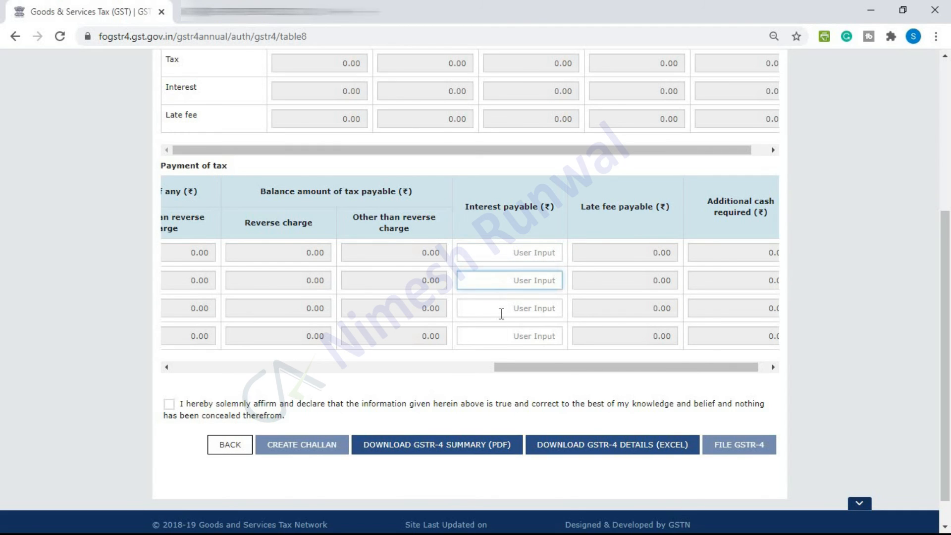
pyautogui.click(502, 312)
pyautogui.click(503, 334)
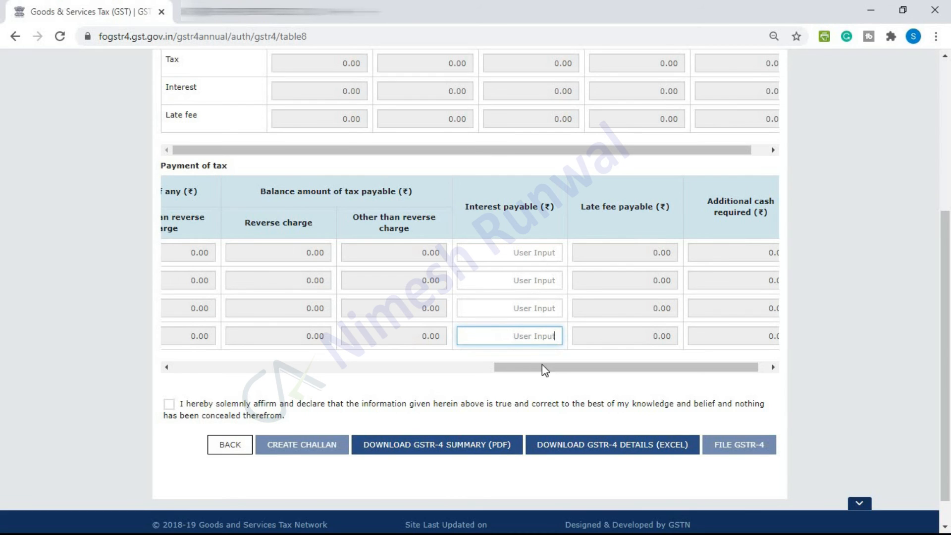
pyautogui.moveTo(542, 365); pyautogui.dragTo(605, 365)
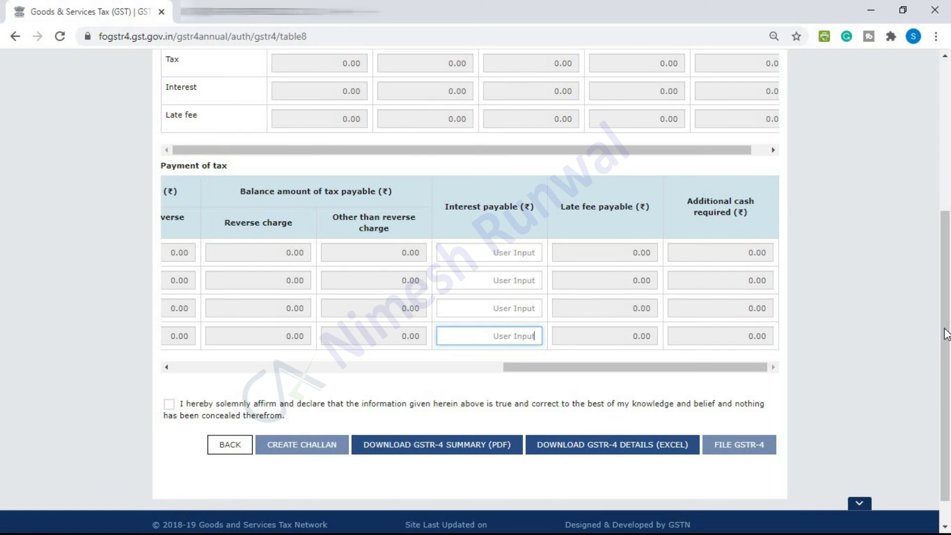
pyautogui.scroll(1, 529, 183)
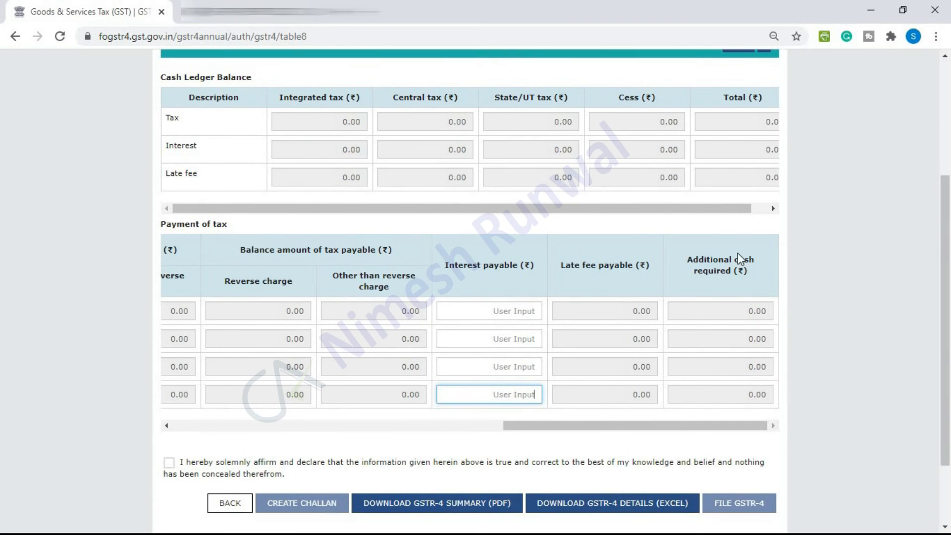
pyautogui.scroll(-3, 950, 383)
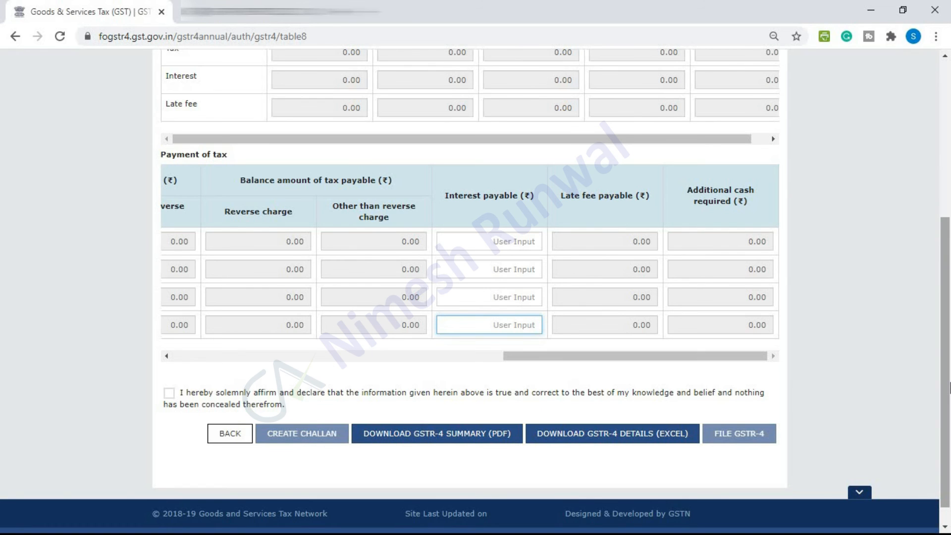
pyautogui.scroll(1, 949, 352)
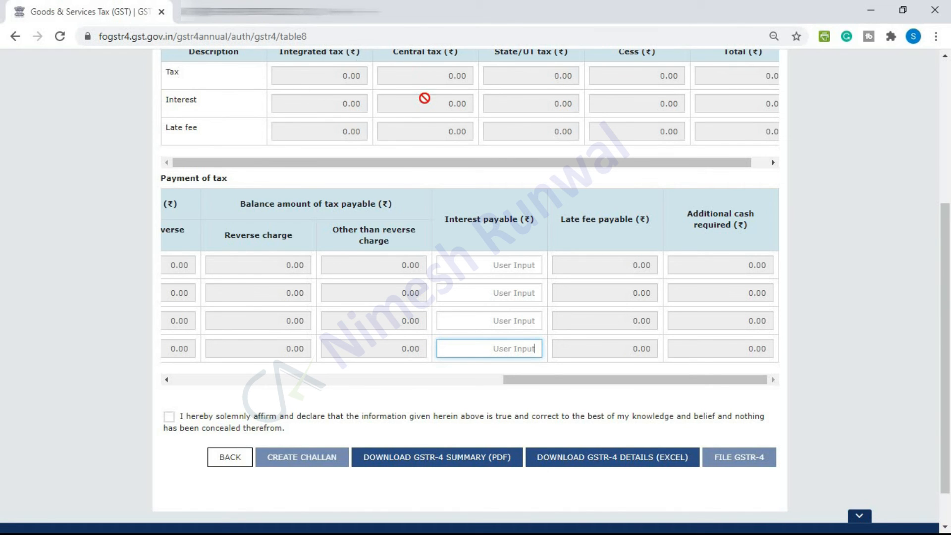
# Affirm the declaration, choose the authorised signatory, and submit with FILE GSTR-4
pyautogui.click(169, 417)
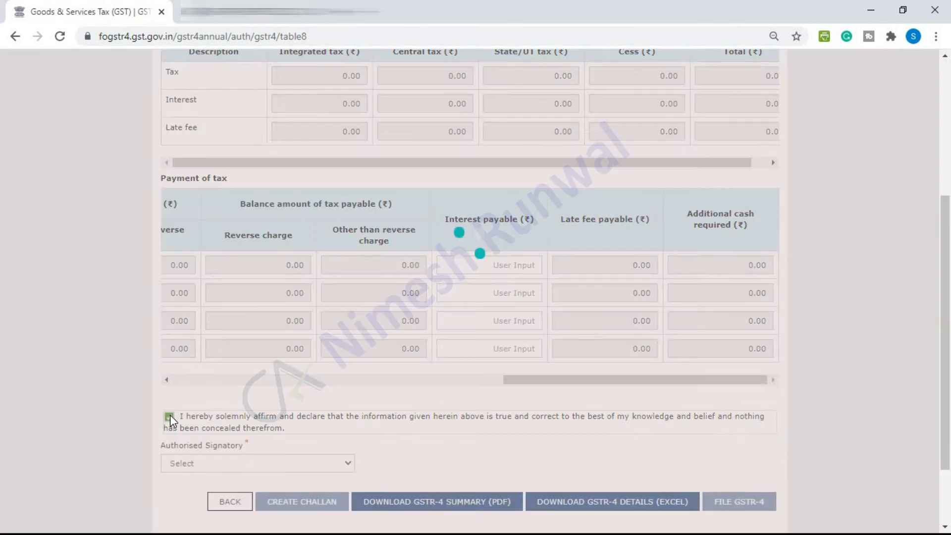
pyautogui.click(195, 464)
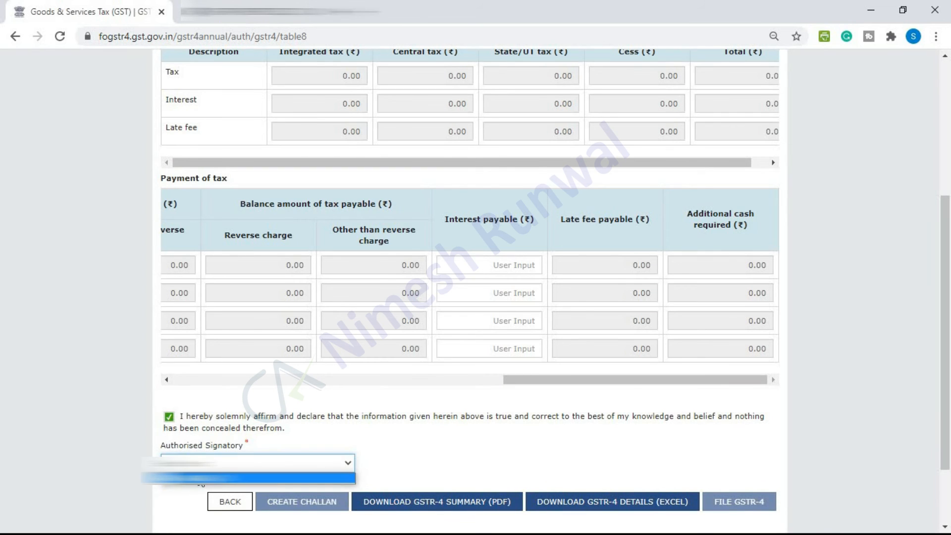
pyautogui.click(201, 478)
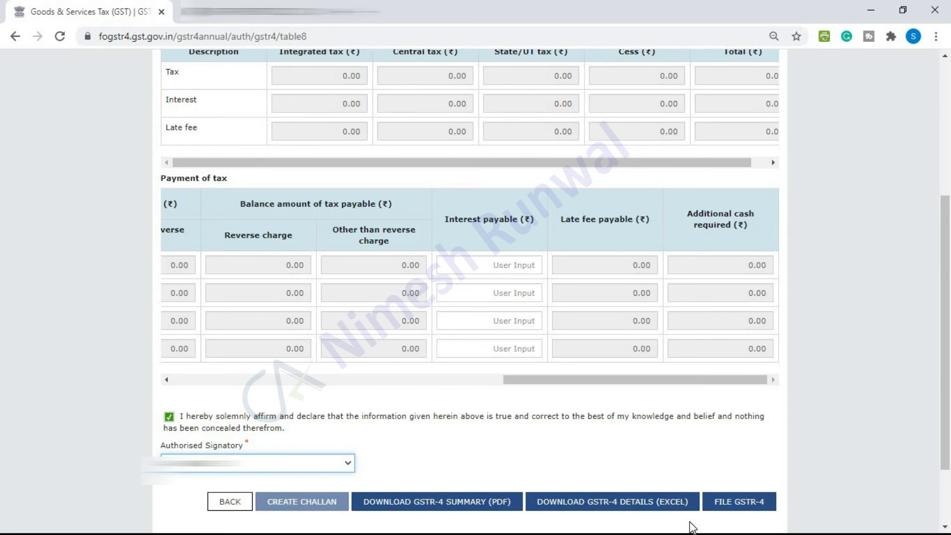
pyautogui.click(743, 501)
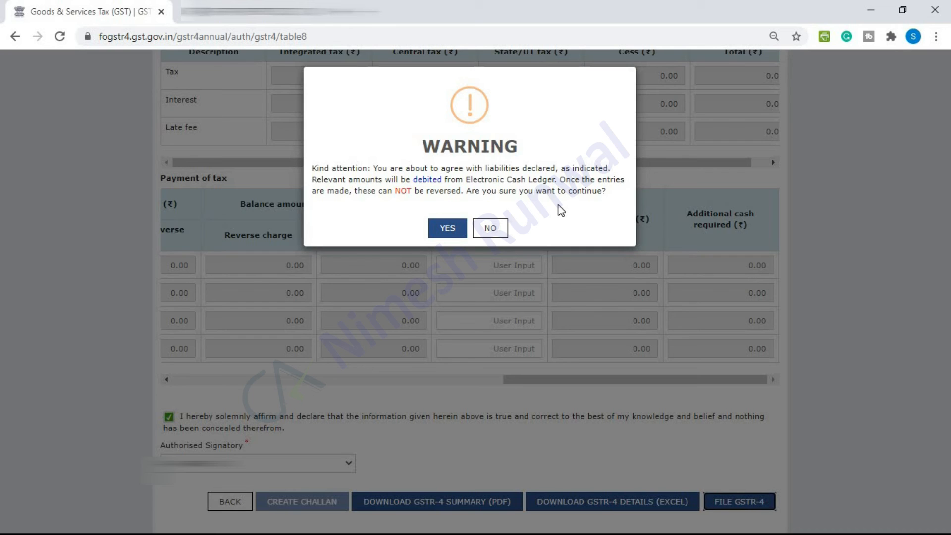
# Accept the liability warning and file the 2019-20 GSTR-4 with EVC using the received OTP
pyautogui.click(449, 229)
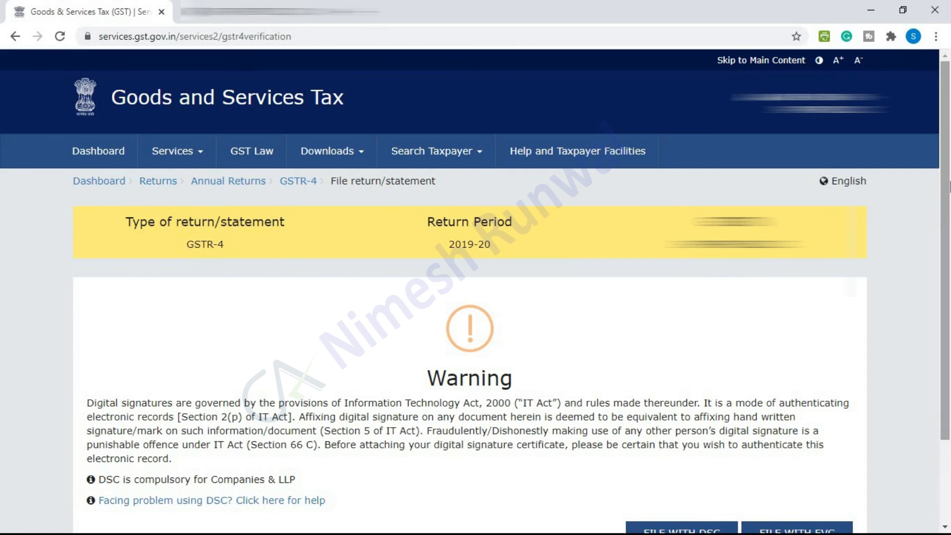
pyautogui.scroll(-2, 545, 363)
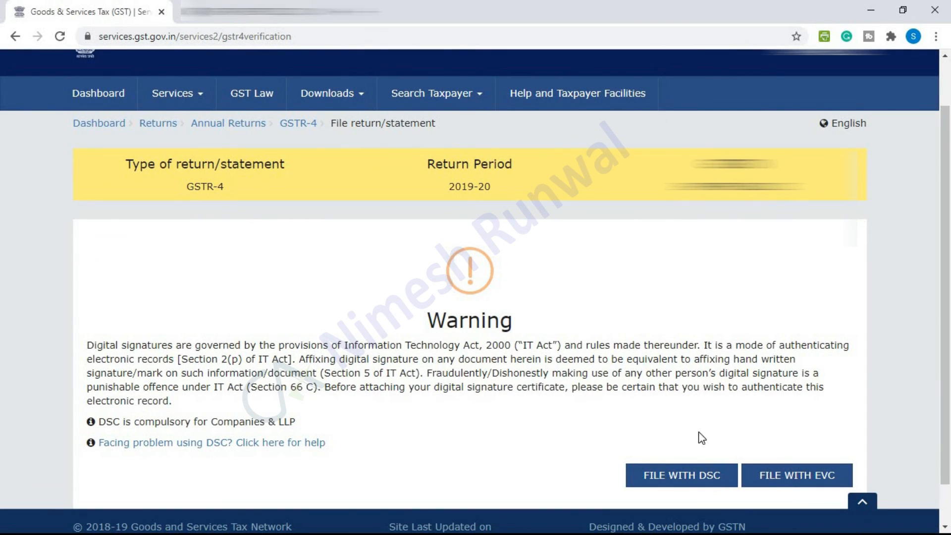
pyautogui.click(791, 483)
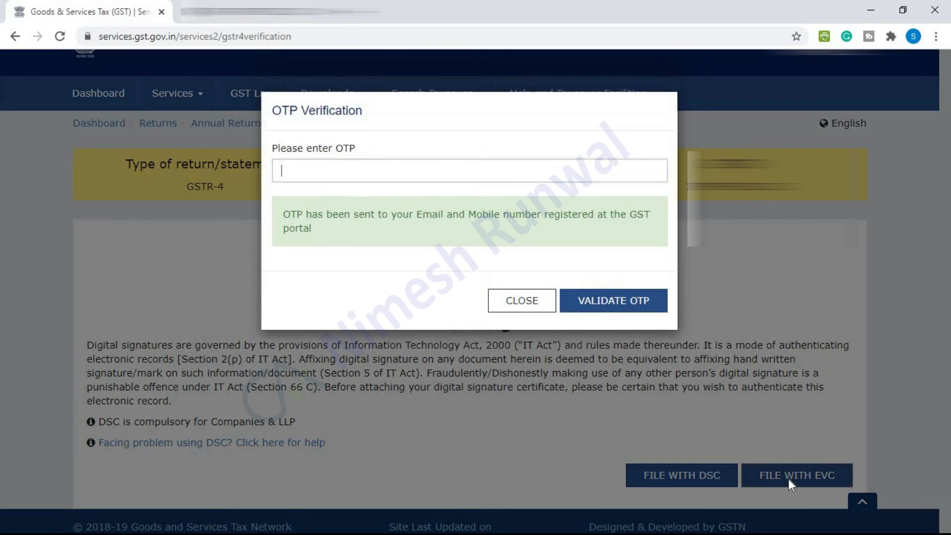
pyautogui.write('1')
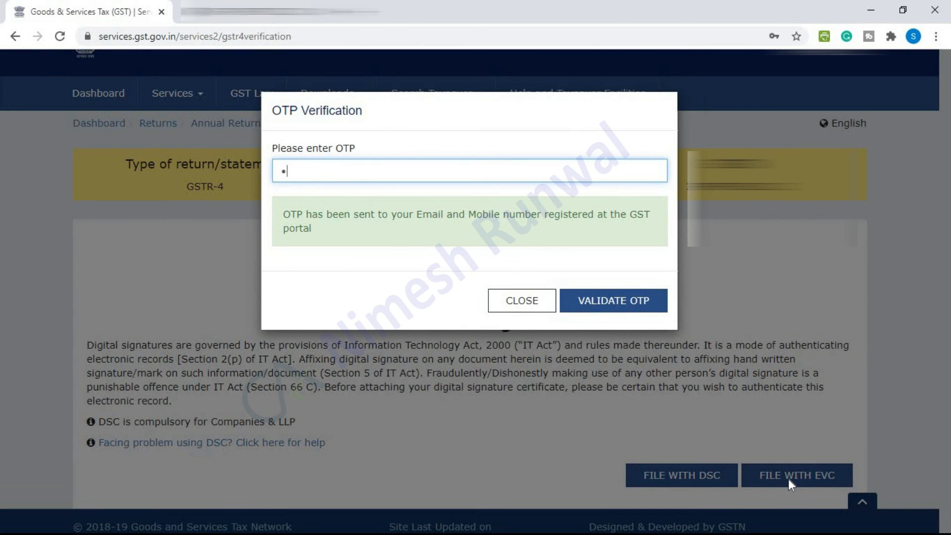
pyautogui.write('23456')
pyautogui.click(635, 301)
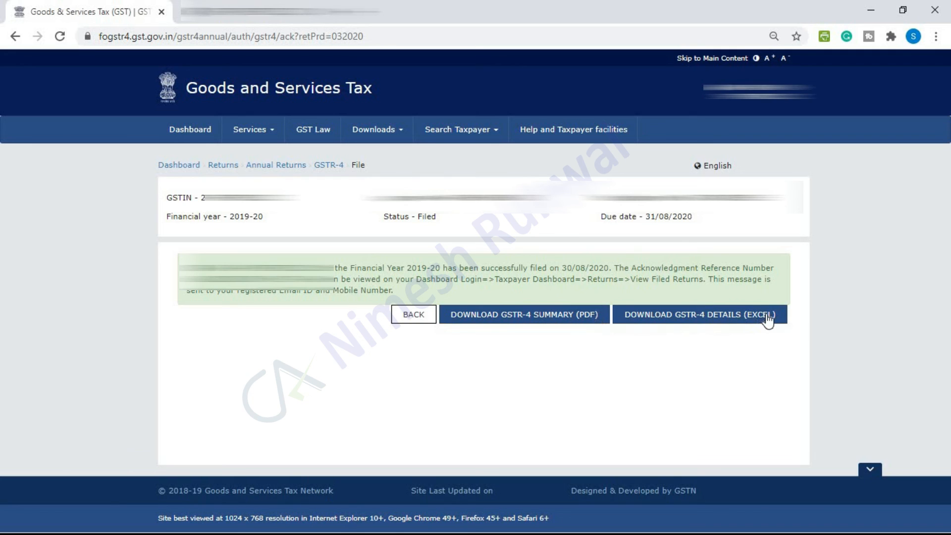
# Download and review the final GSTR-4 summary PDF with ARN dated 30/08/2020, then return to the acknowledgement
pyautogui.click(554, 326)
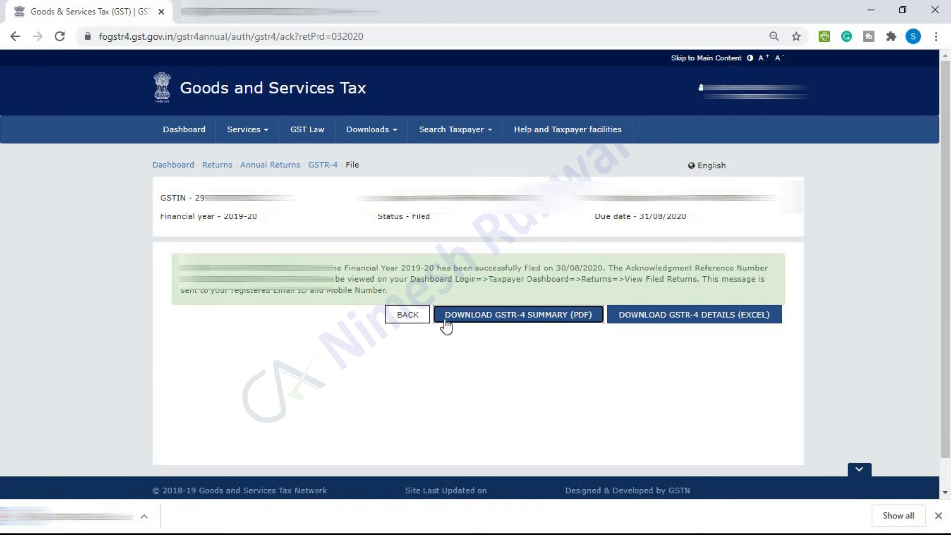
pyautogui.click(66, 513)
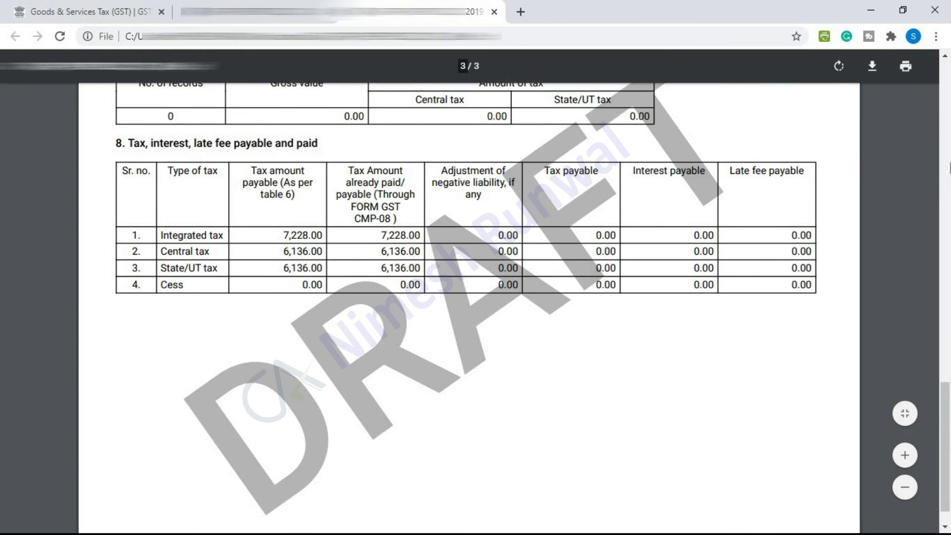
pyautogui.scroll(20, 895, 169)
pyautogui.scroll(3, 545, 309)
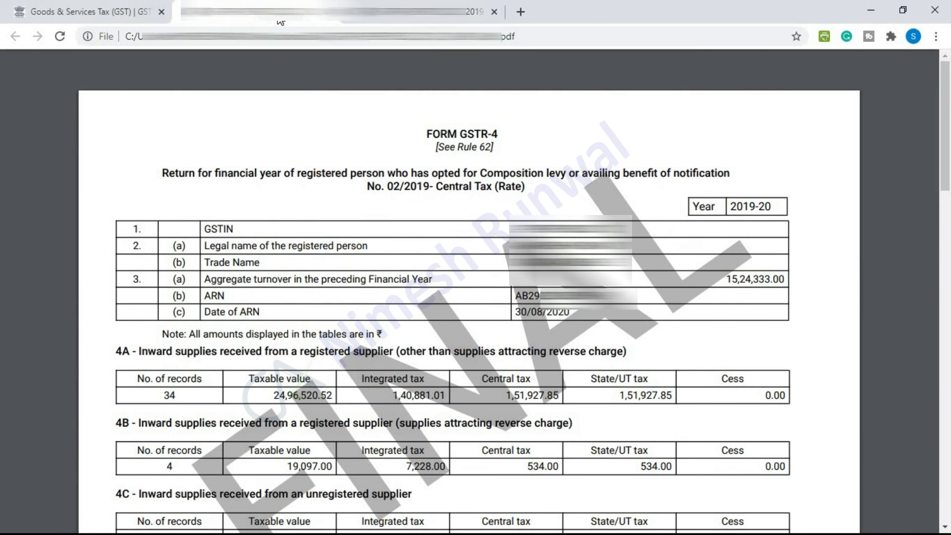
pyautogui.click(111, 5)
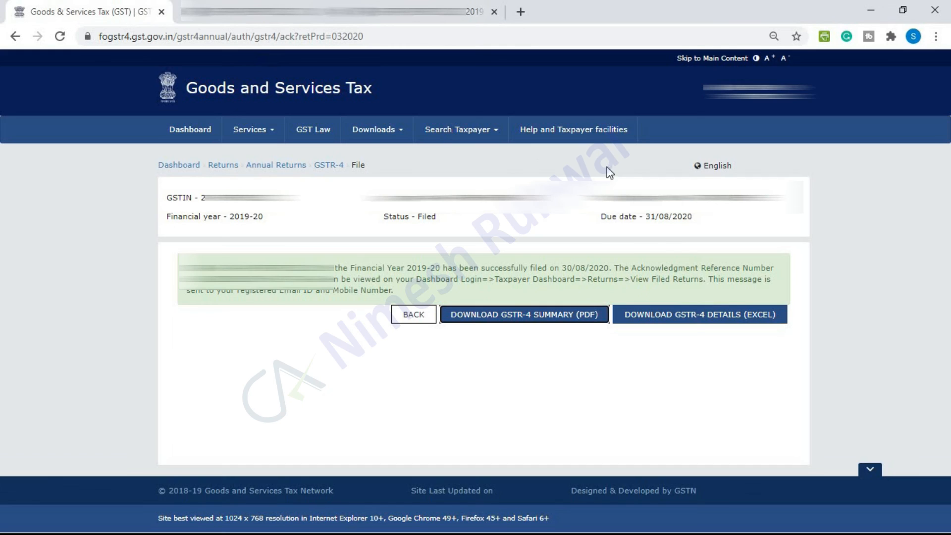